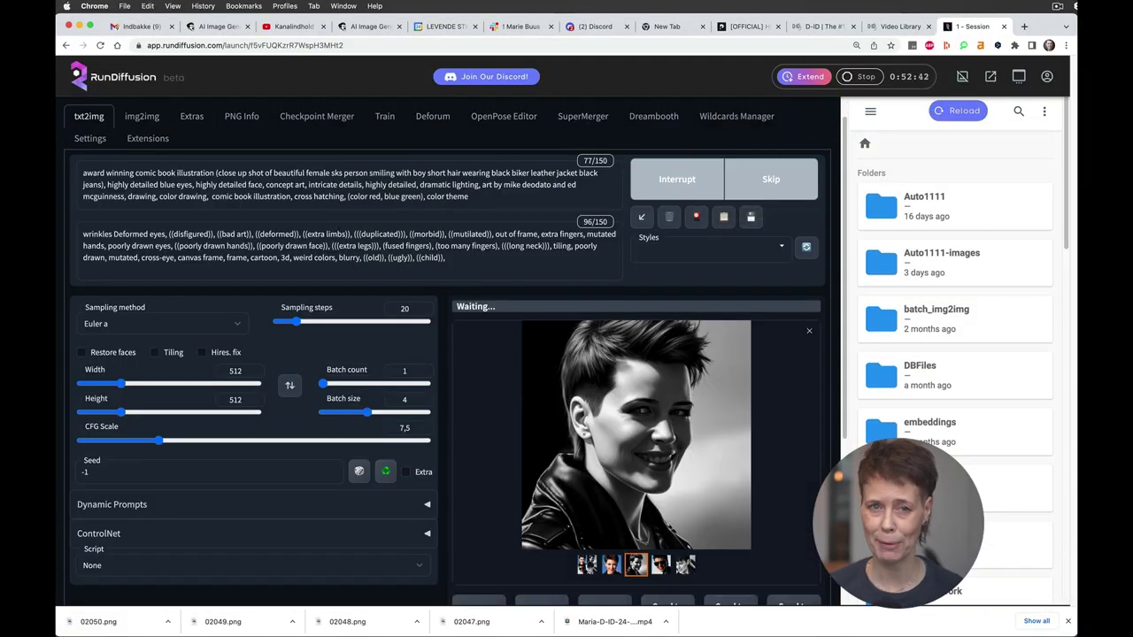
Change the prompt's shot to close up, remove the ancient Maya city background, and generate.
triple_click(81, 175)
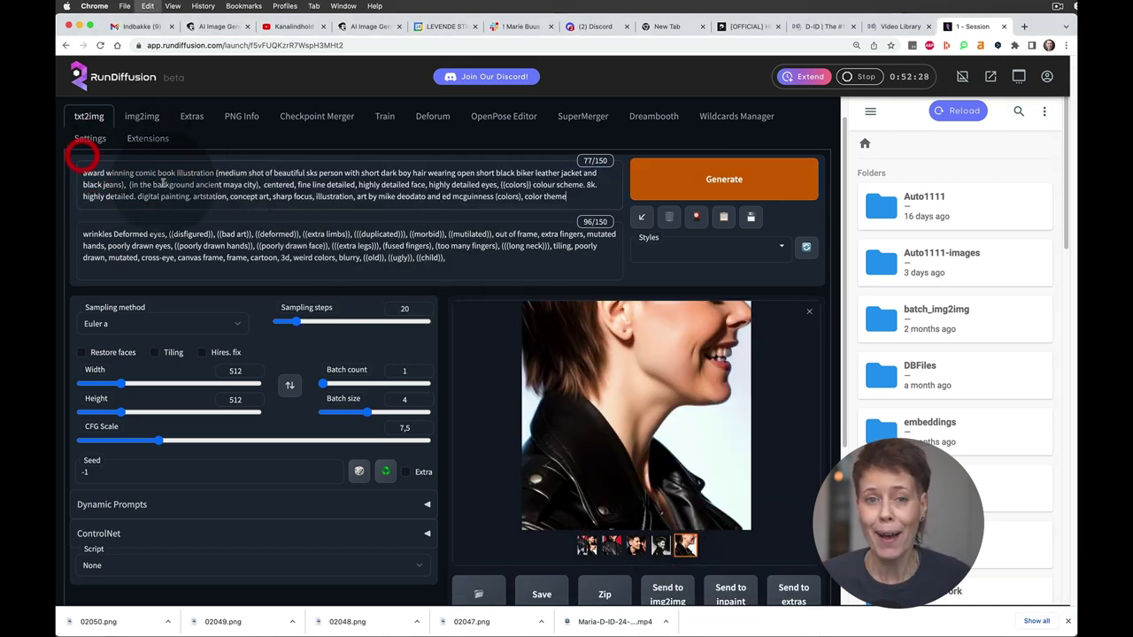
left_click(222, 173)
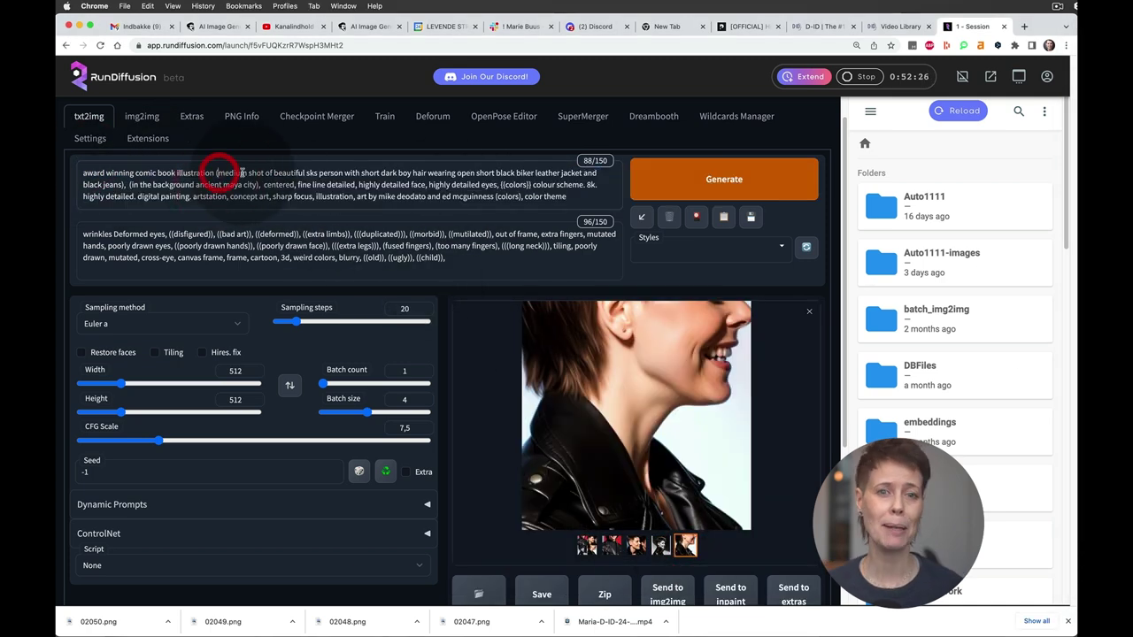
type("close up")
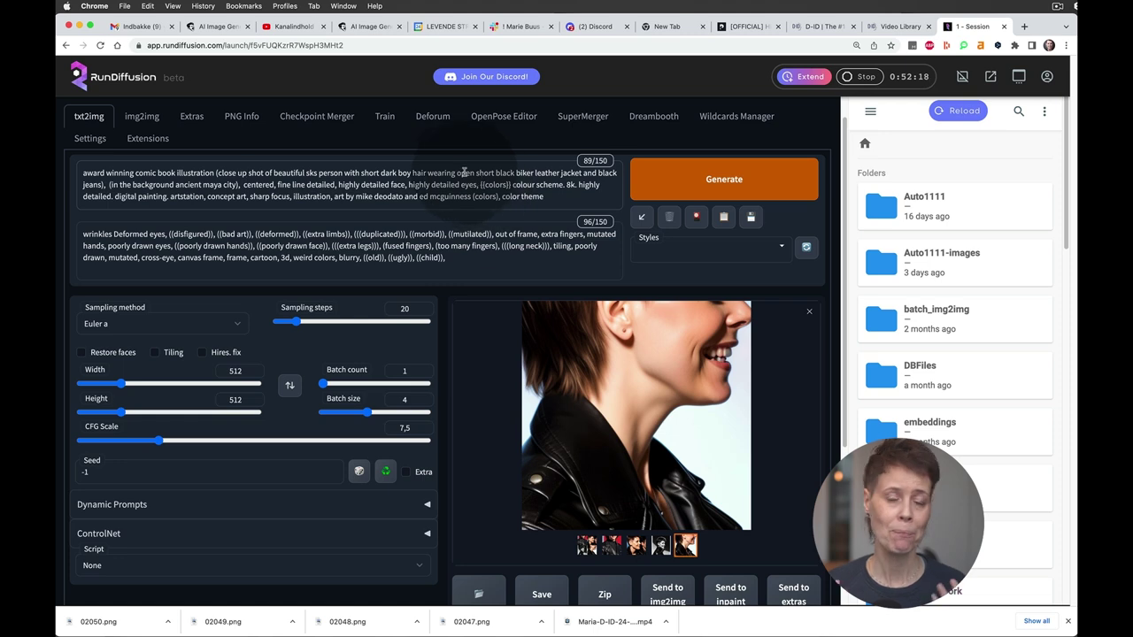
left_click_drag(109, 185, 240, 185)
key("BackSpace")
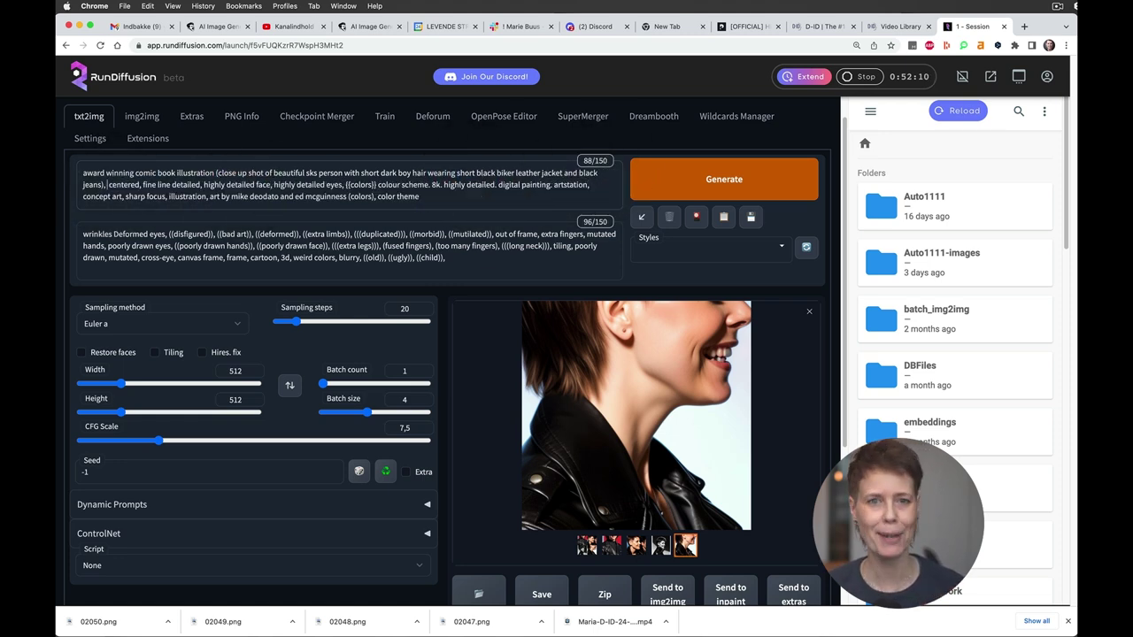
key("ctrl+Return")
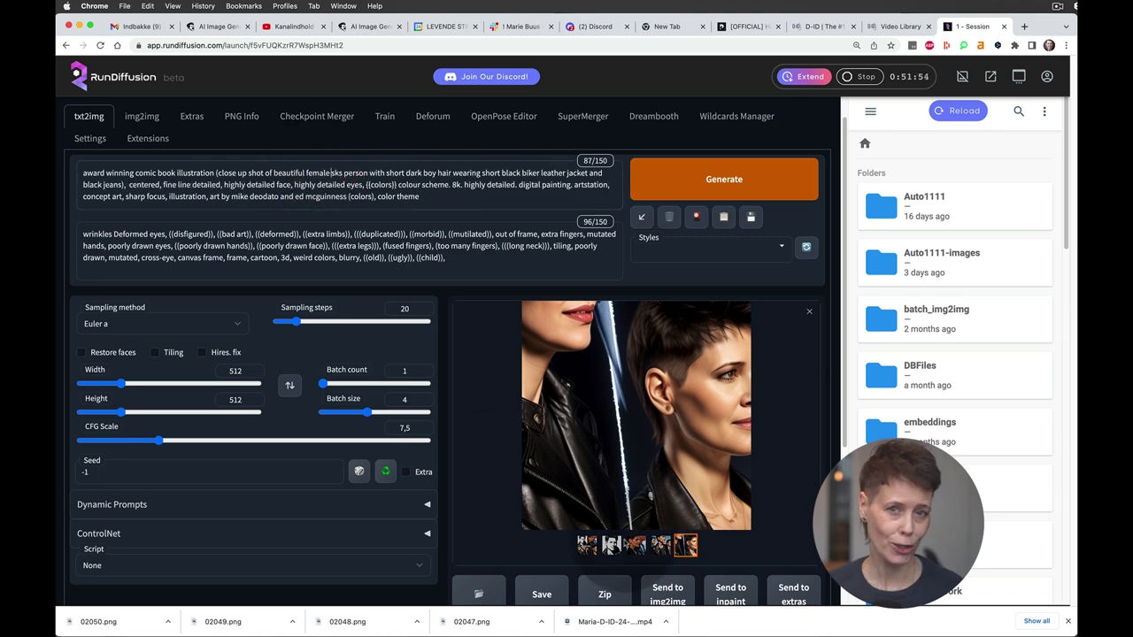
Generate another batch of portraits and enlarge the last one.
key("ctrl+Return")
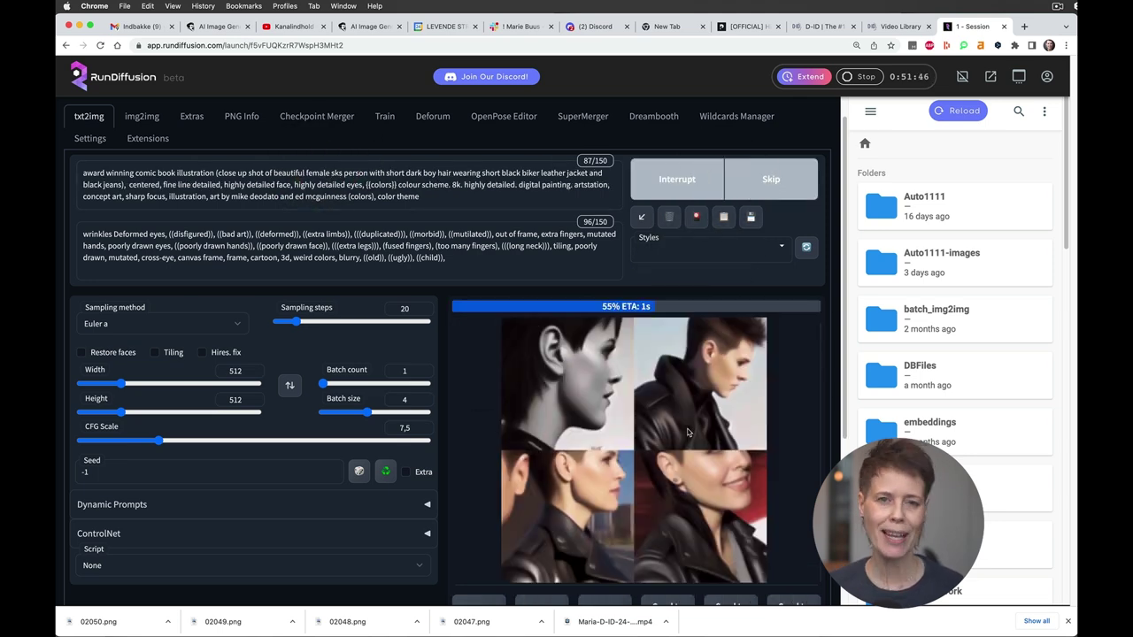
left_click(673, 428)
left_click(685, 544)
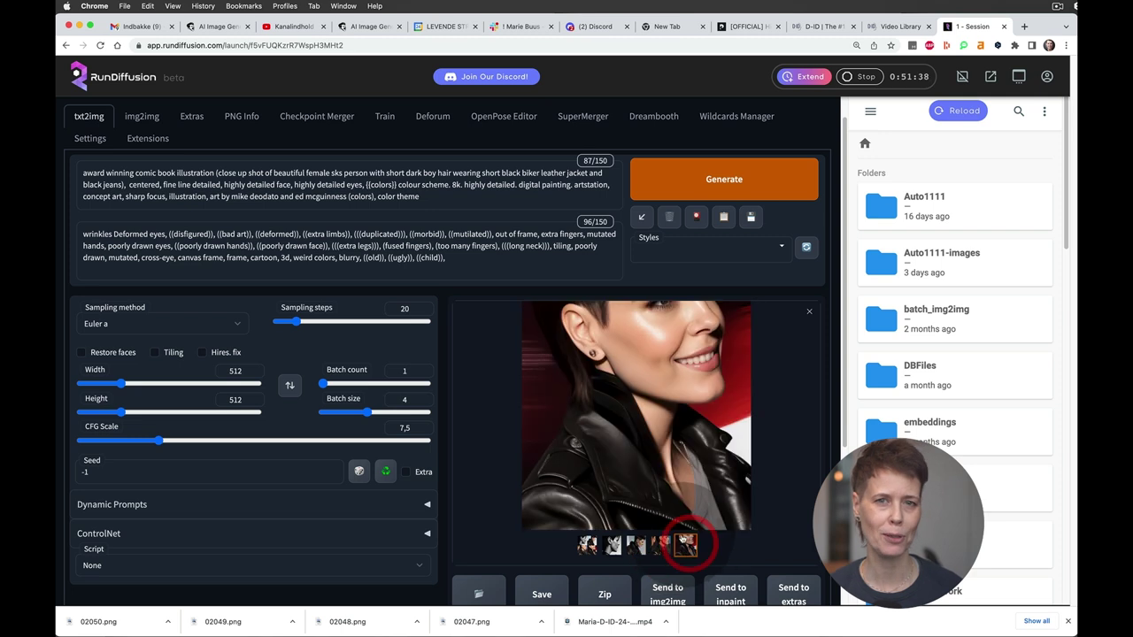
Add 'looking into camera' after black jeans in the prompt and generate again.
left_click(127, 184)
type("lookin")
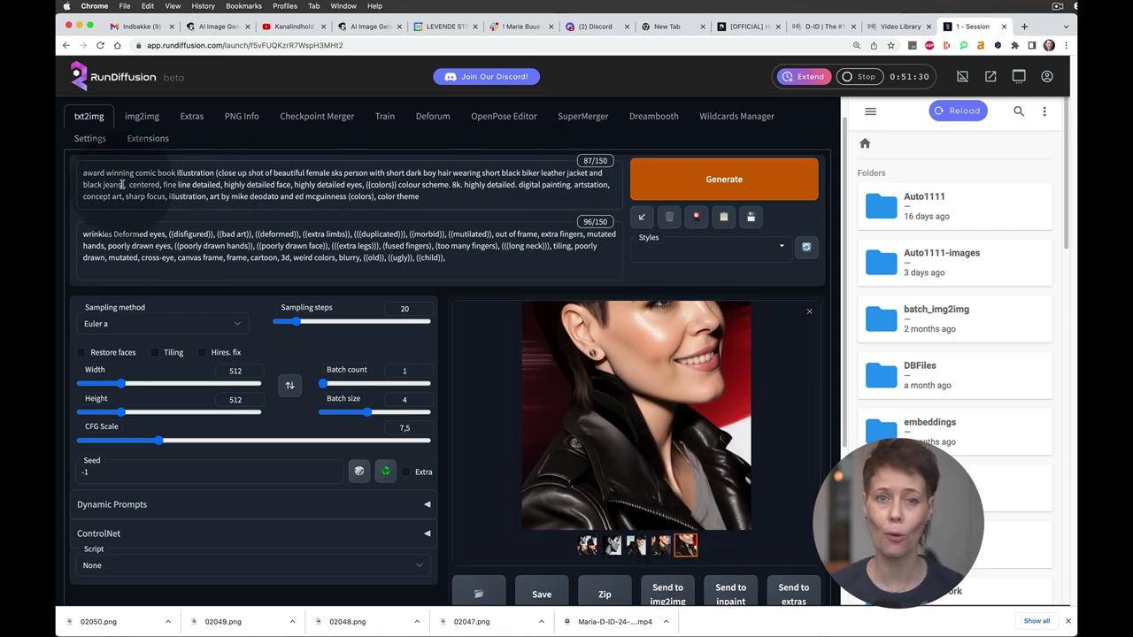
type("g into camera")
left_click(763, 184)
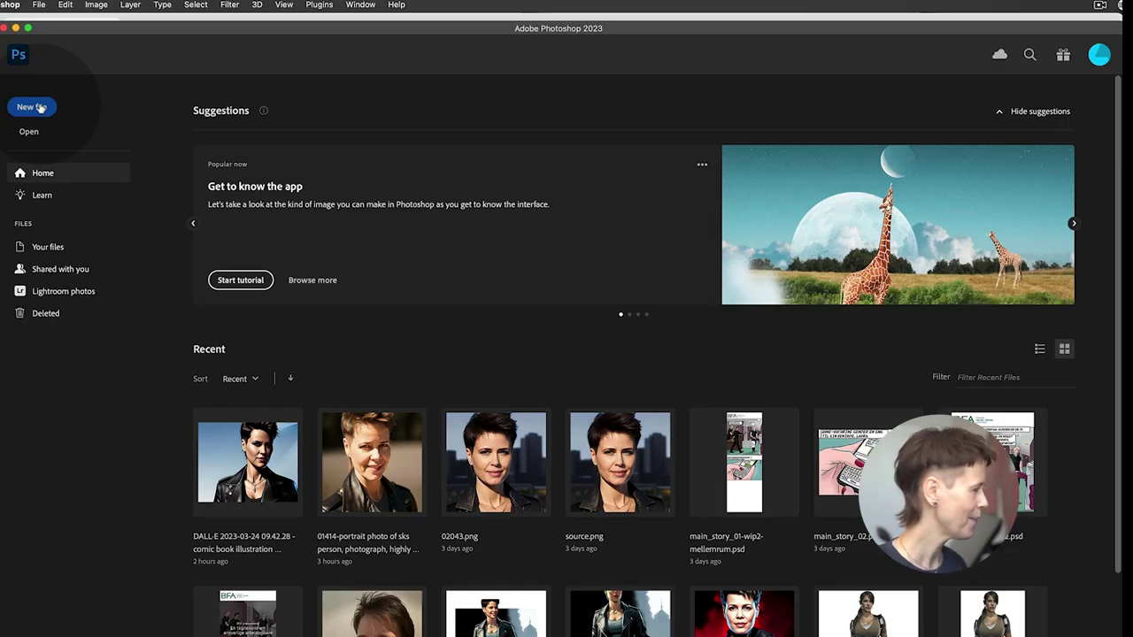
Start a new document from Photoshop's Home screen.
left_click(39, 107)
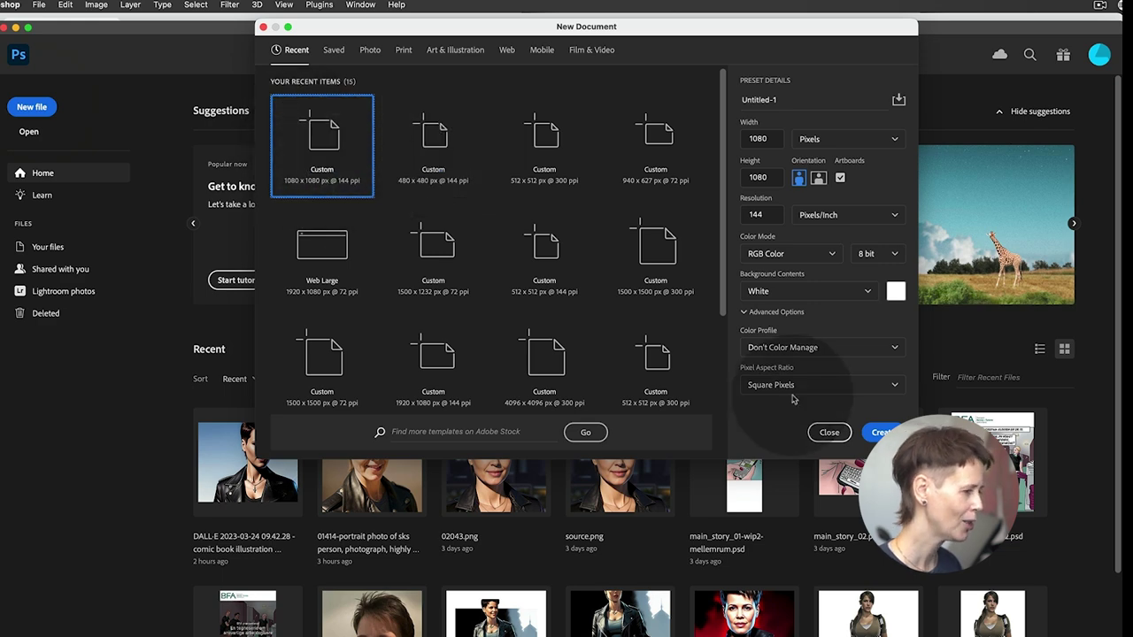
Create a 1080×1080 document and add IMG_5405.MOV as a new video layer from file.
left_click(882, 432)
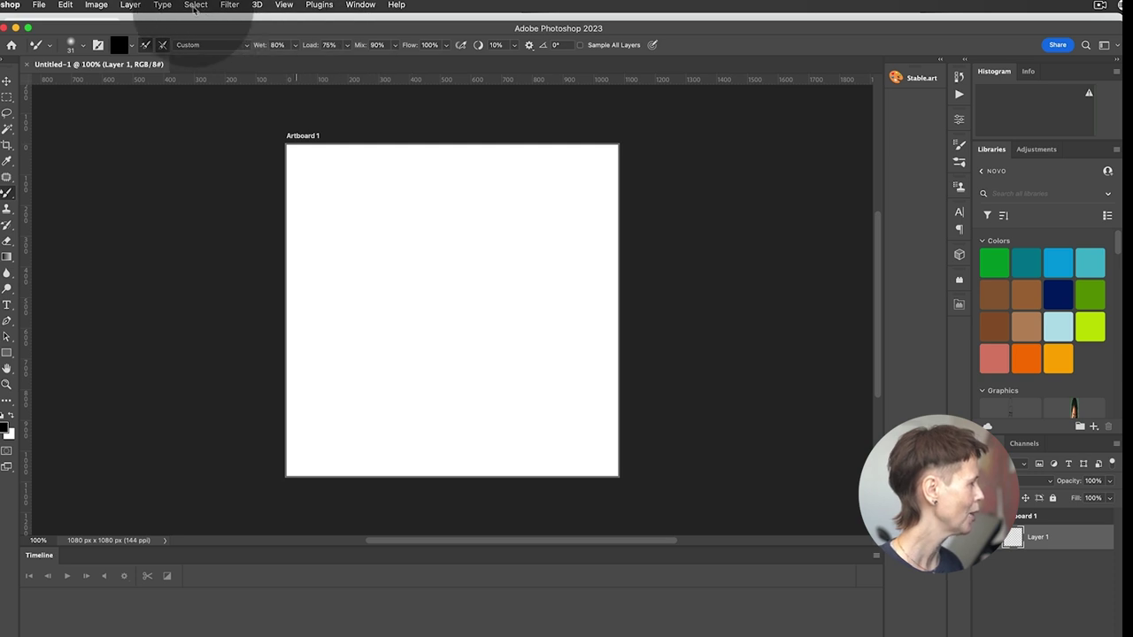
left_click(130, 4)
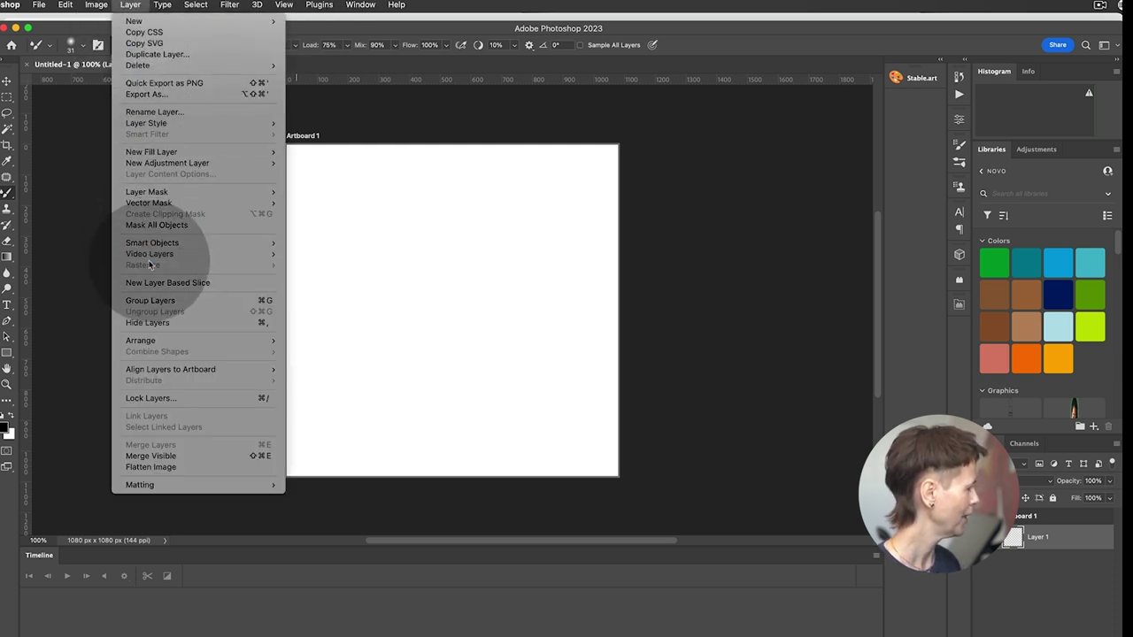
mouse_move(157, 256)
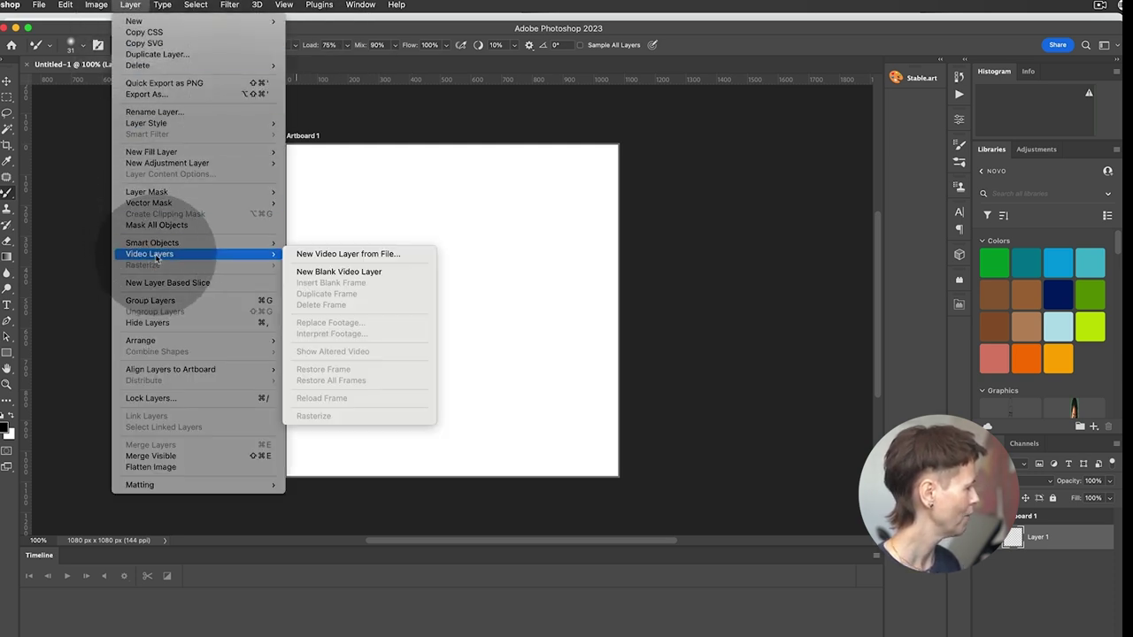
left_click(351, 255)
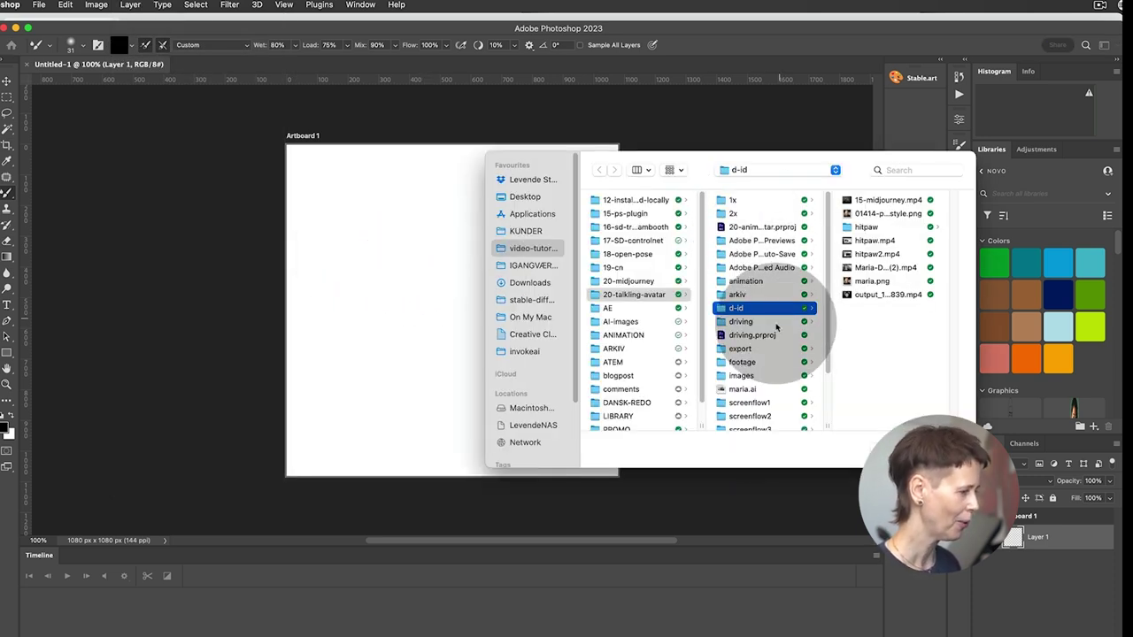
scroll(770, 354, "down", 3)
left_click(753, 403)
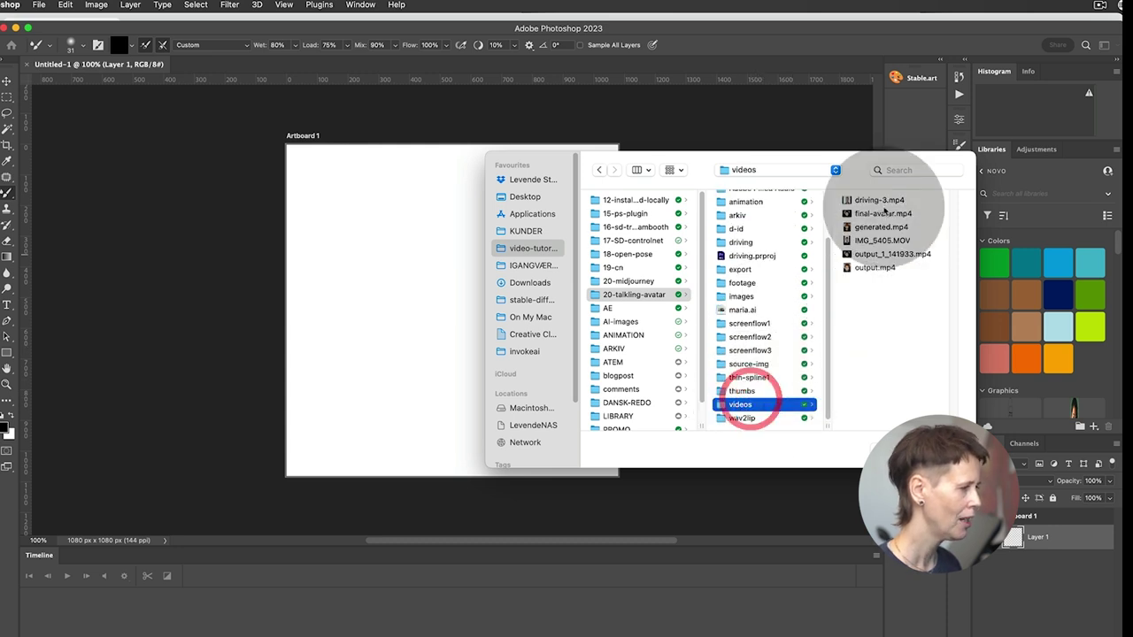
left_click(859, 239)
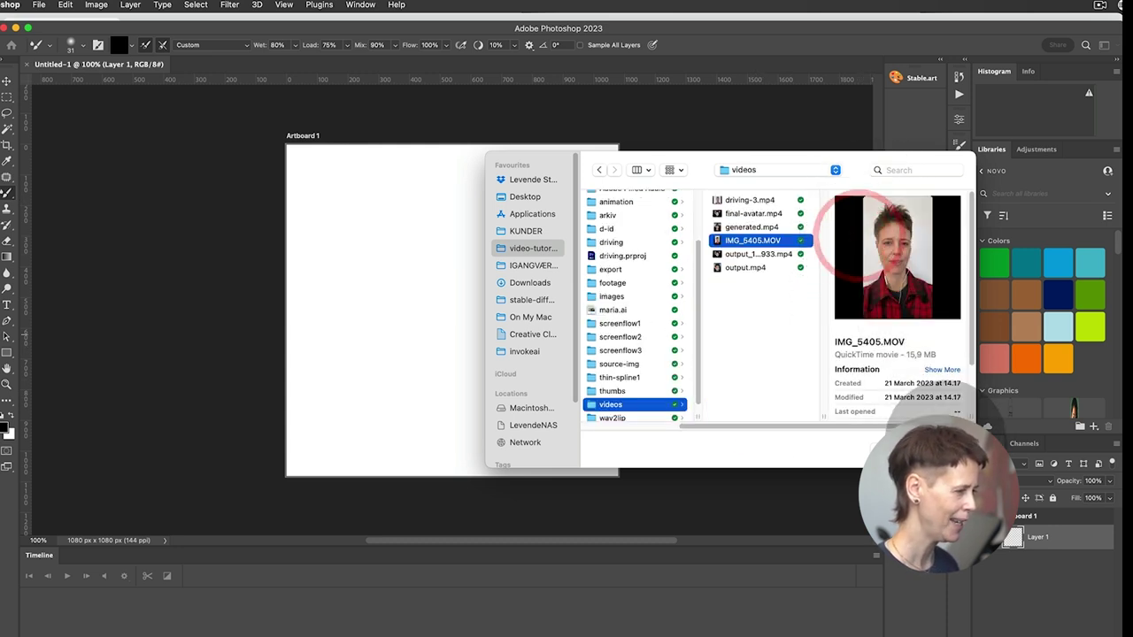
key("Return")
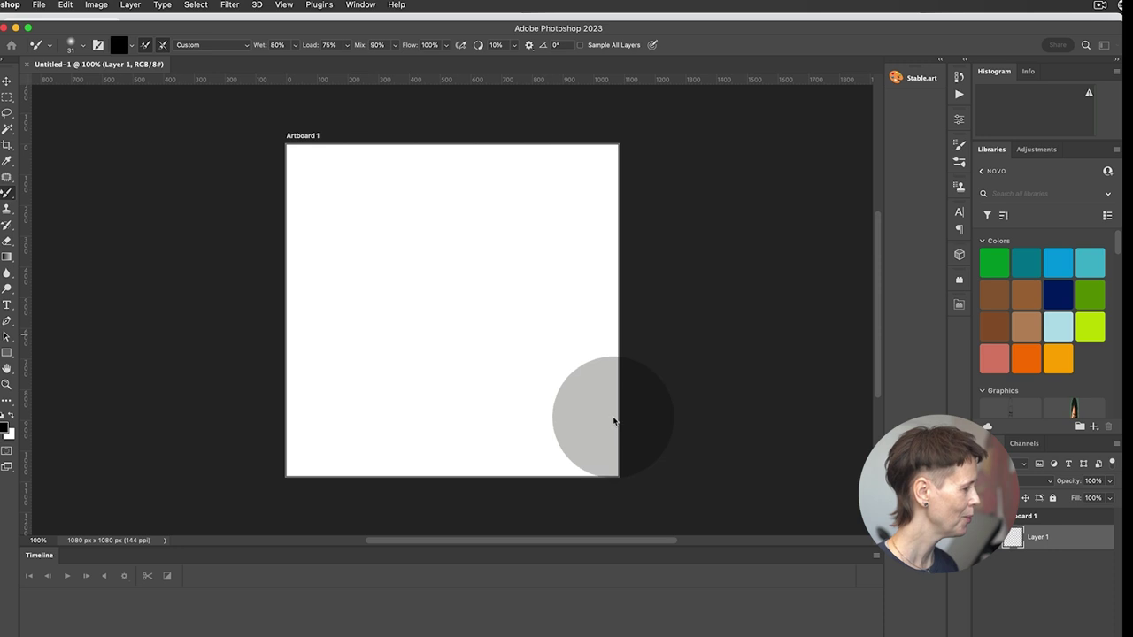
Move the video clip up on the artboard with the Move tool.
key("v")
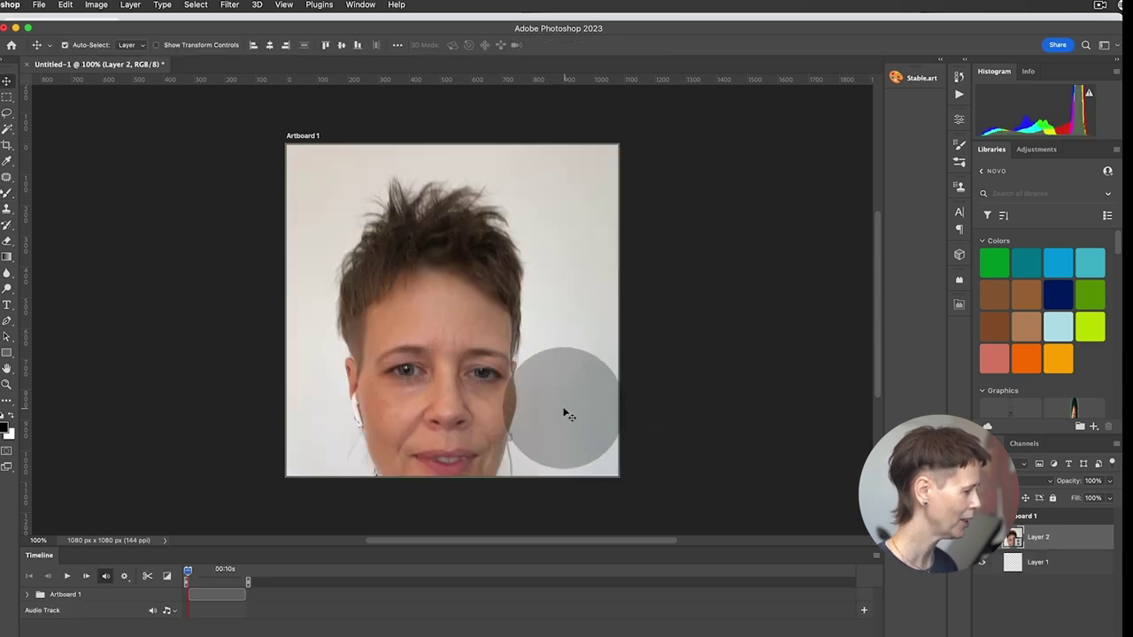
left_click_drag(561, 429, 559, 322)
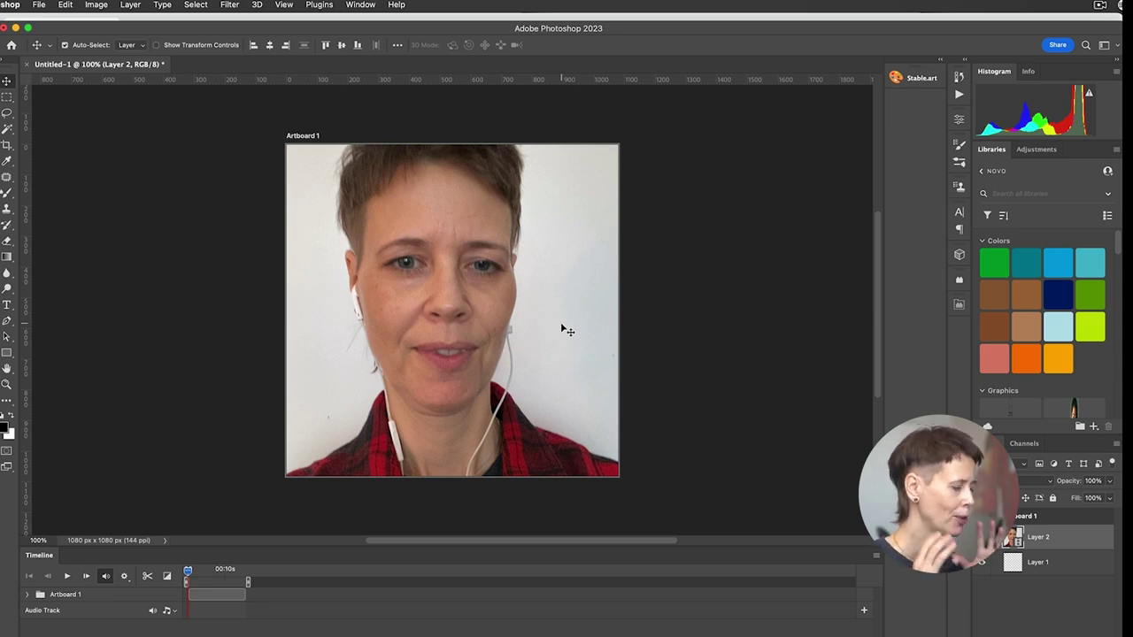
left_click_drag(561, 329, 617, 347)
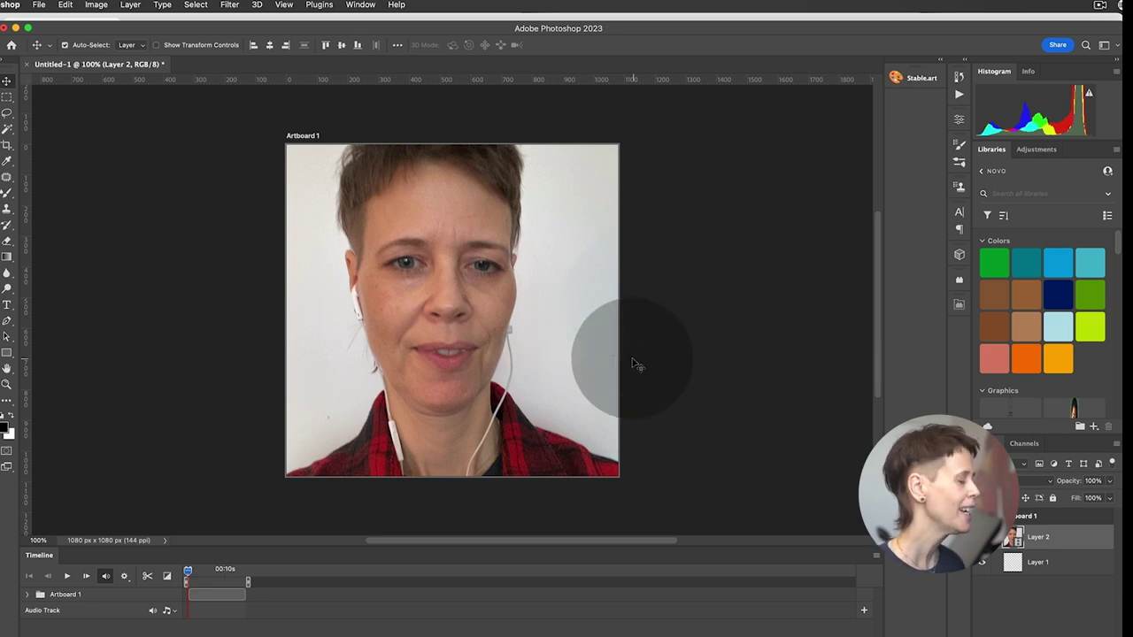
Drag 02043.png from the Finder images folder onto the canvas.
key("super+Tab")
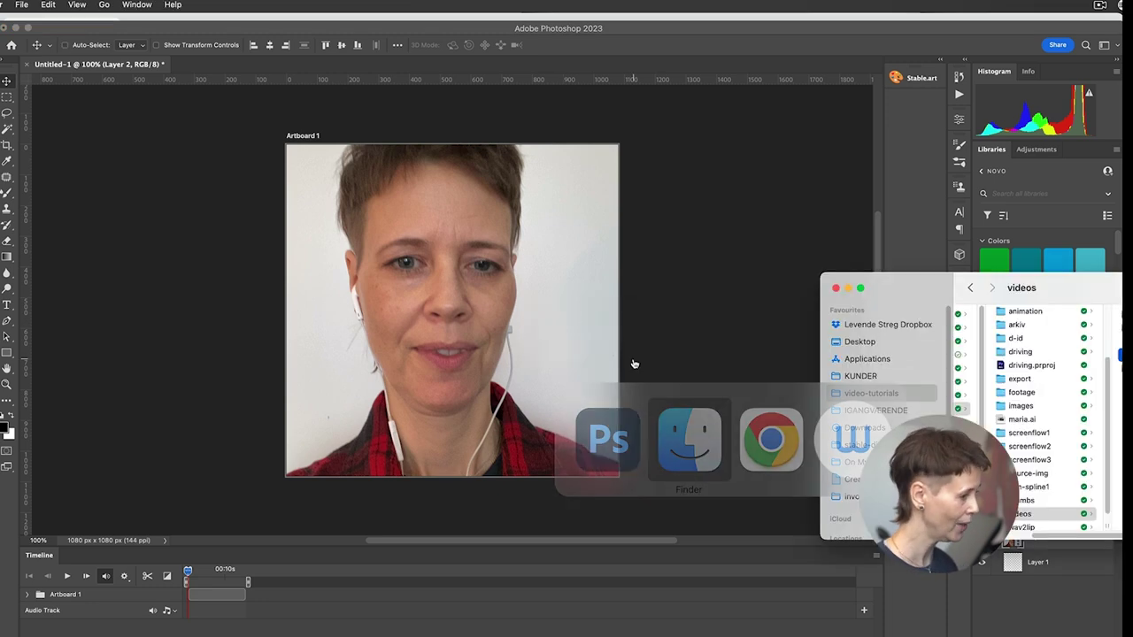
left_click_drag(1075, 288, 883, 116)
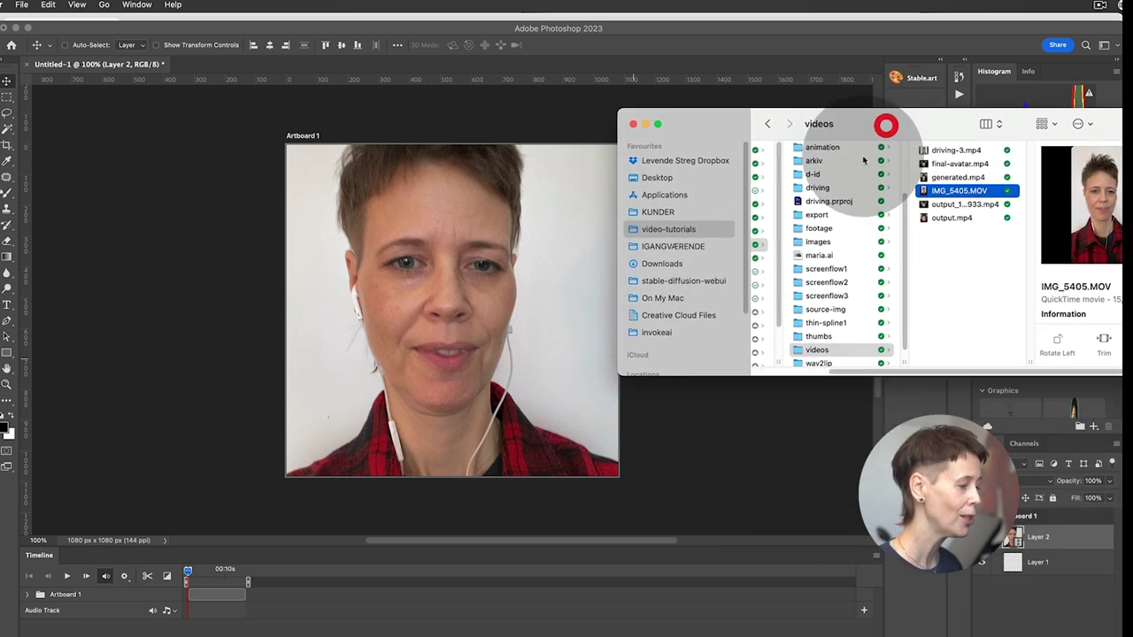
scroll(832, 293, "up", 3)
left_click(818, 301)
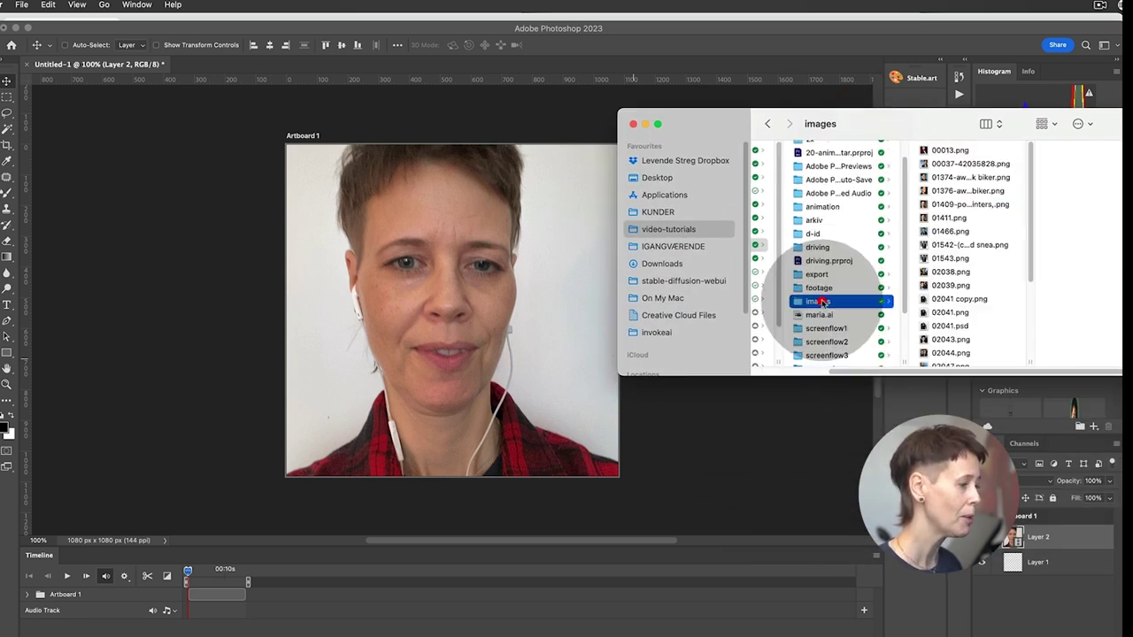
left_click(980, 322)
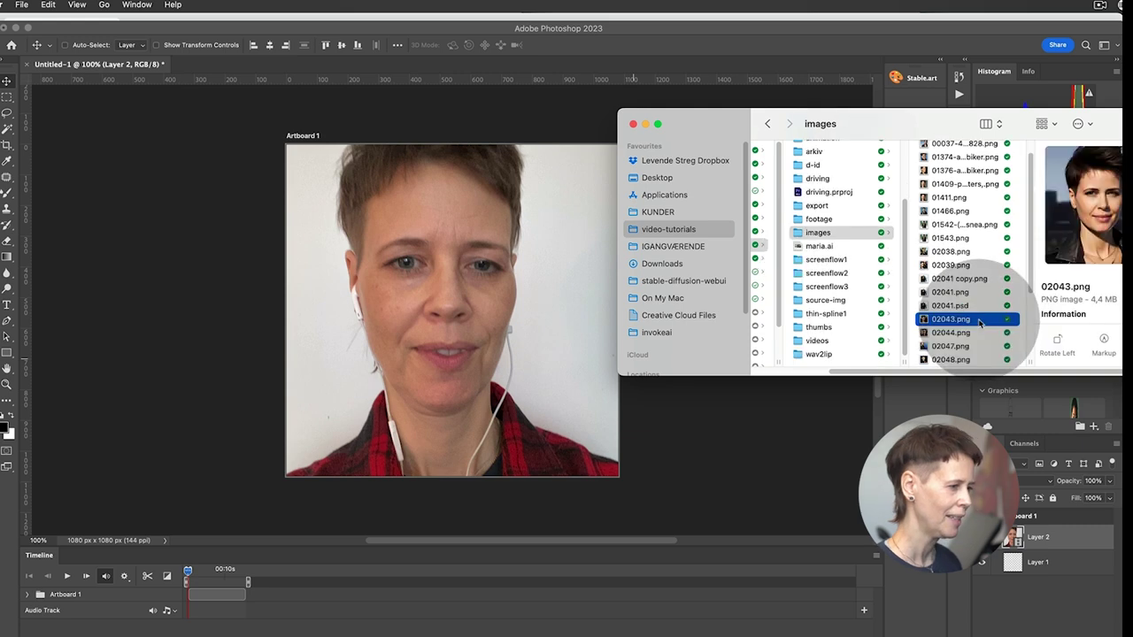
left_click_drag(980, 322, 468, 298)
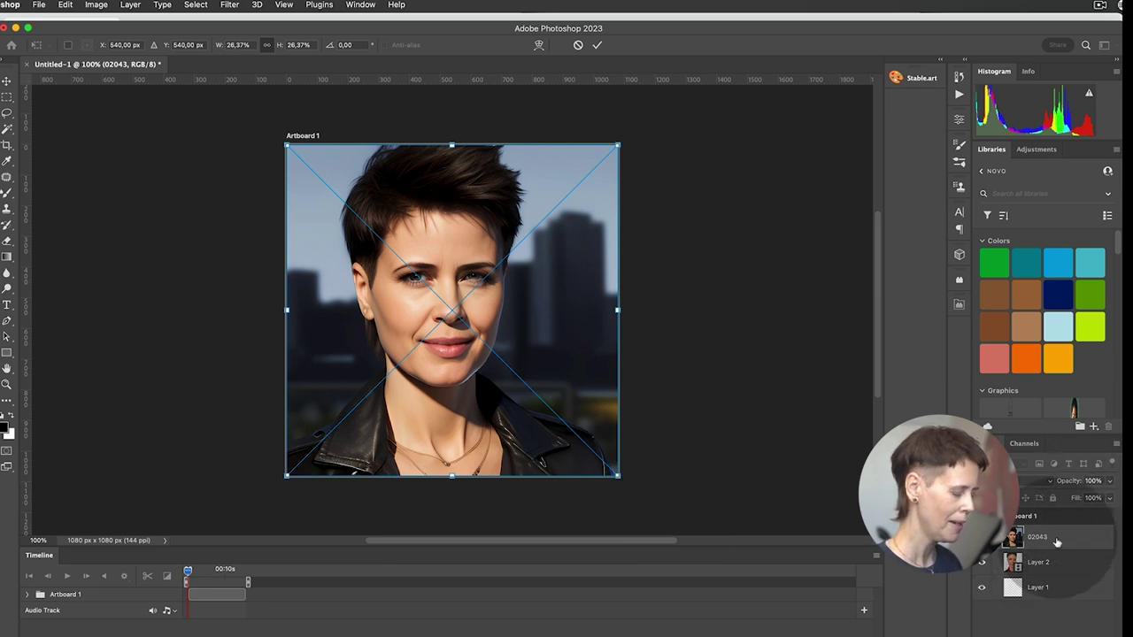
Commit the placed 02043 portrait and convert Layer 2 into a smart object.
key("Return")
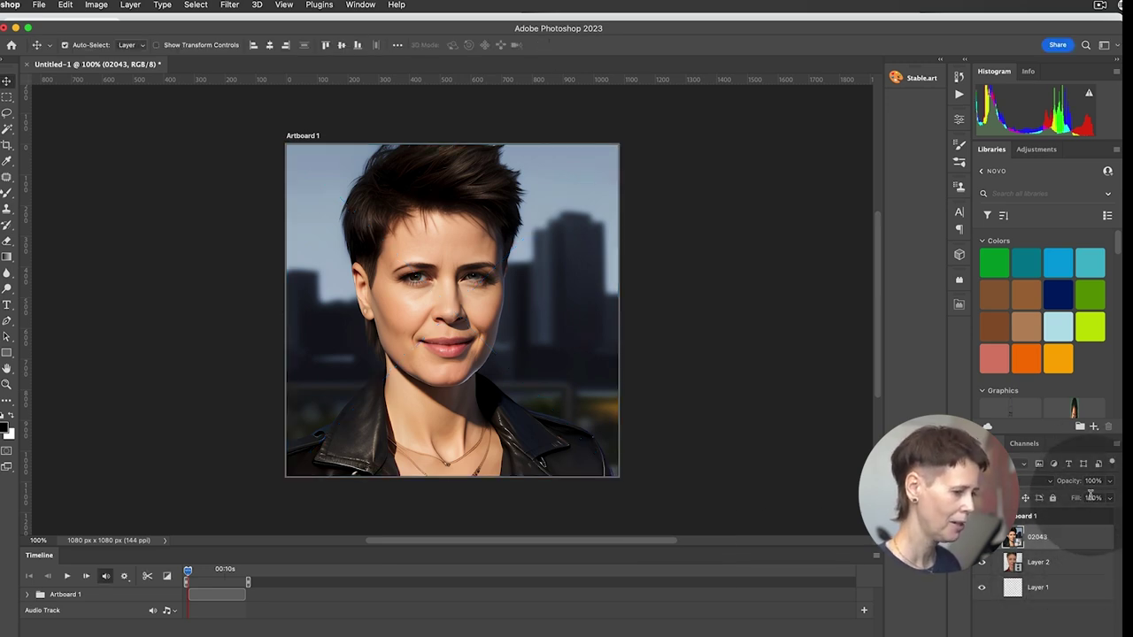
type("50")
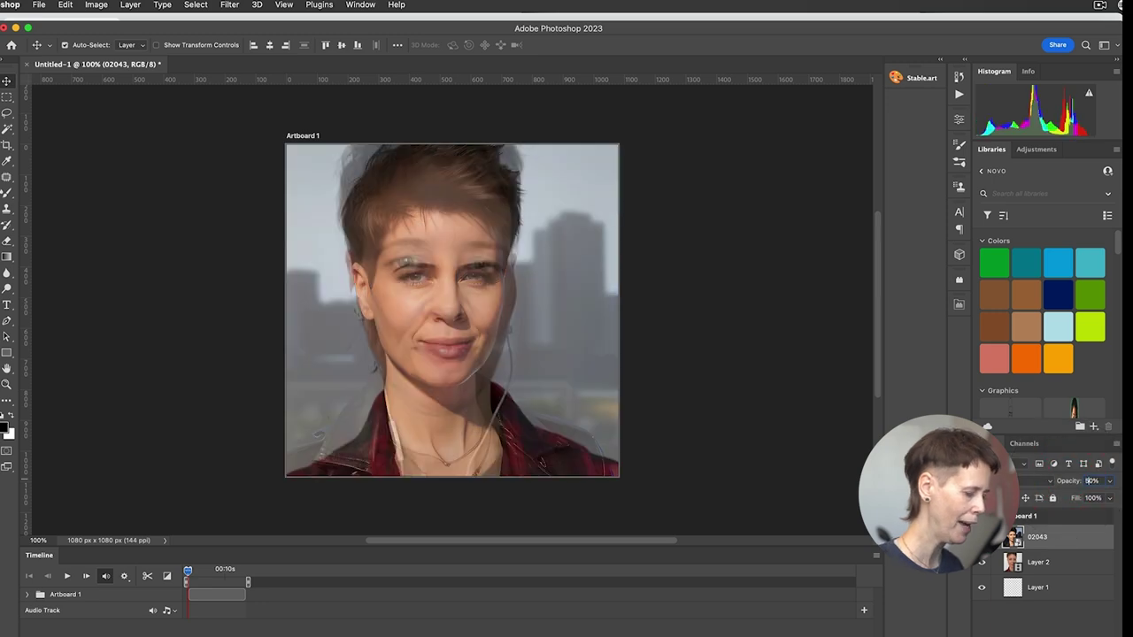
right_click(1037, 562)
left_click(1055, 569)
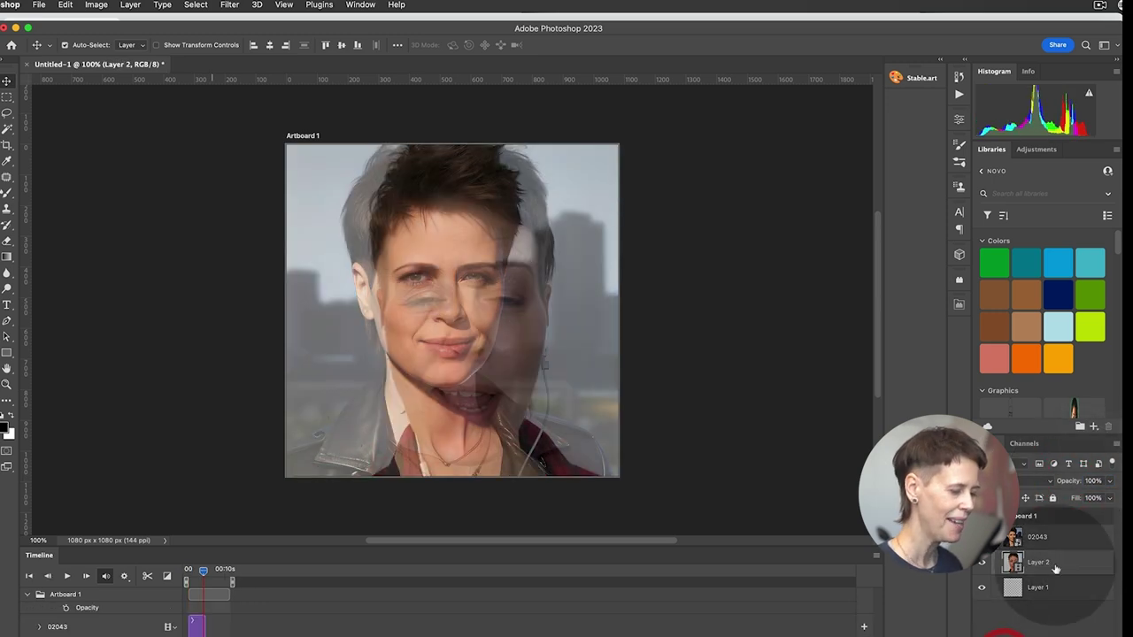
right_click(1056, 569)
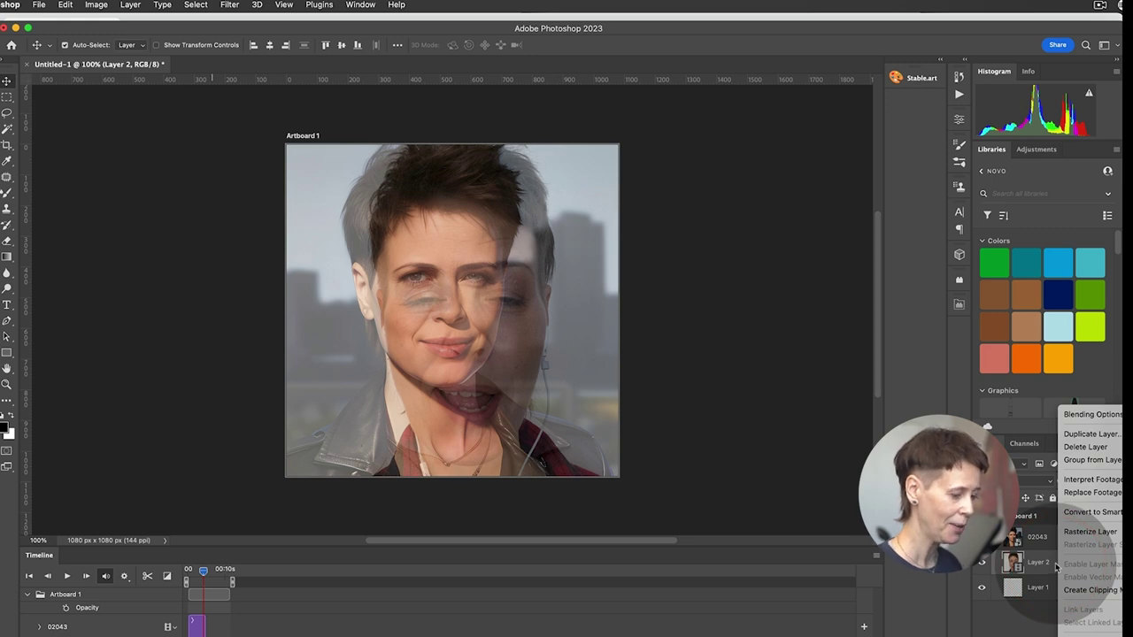
left_click(1082, 512)
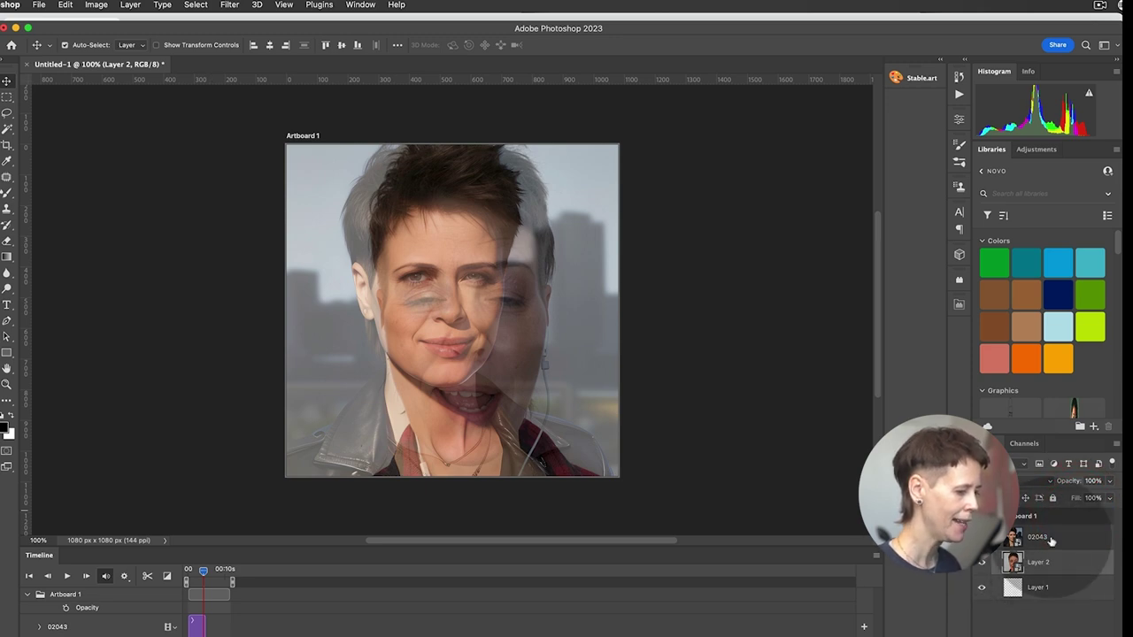
Set the 02043 layer to 50% opacity, lock it, and select Layer 2.
left_click(1052, 539)
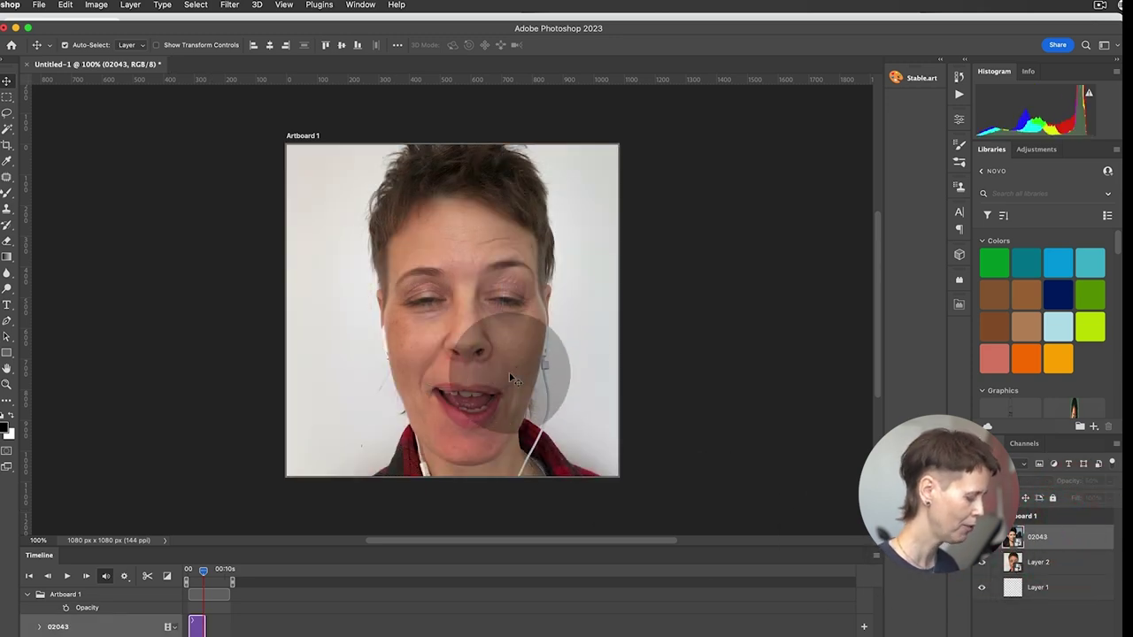
key("5")
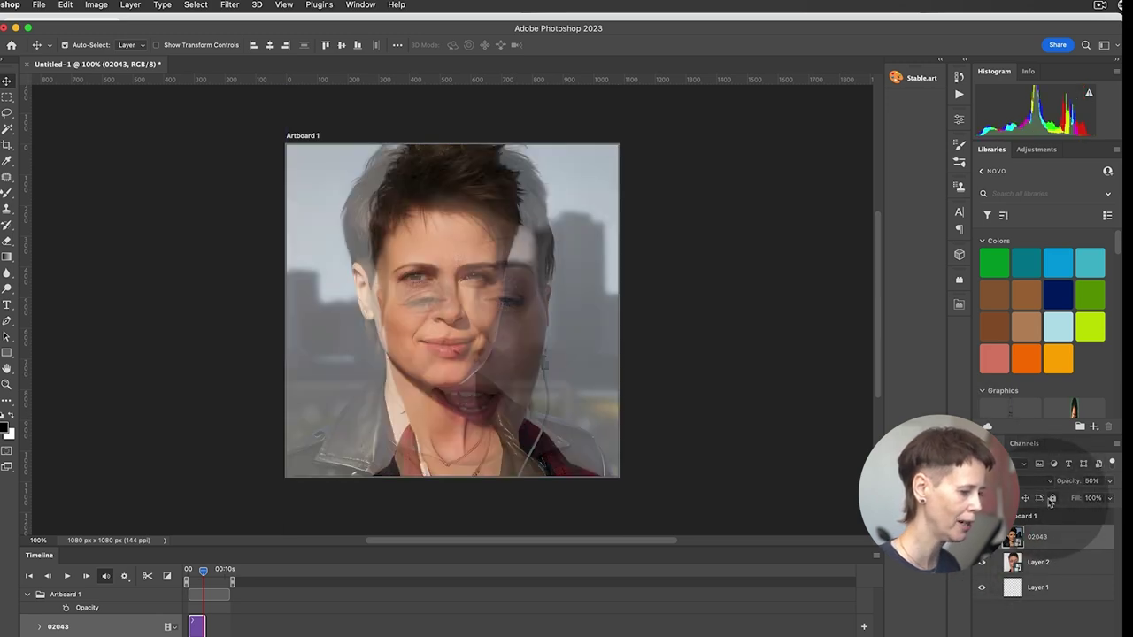
left_click(1053, 499)
left_click(1041, 562)
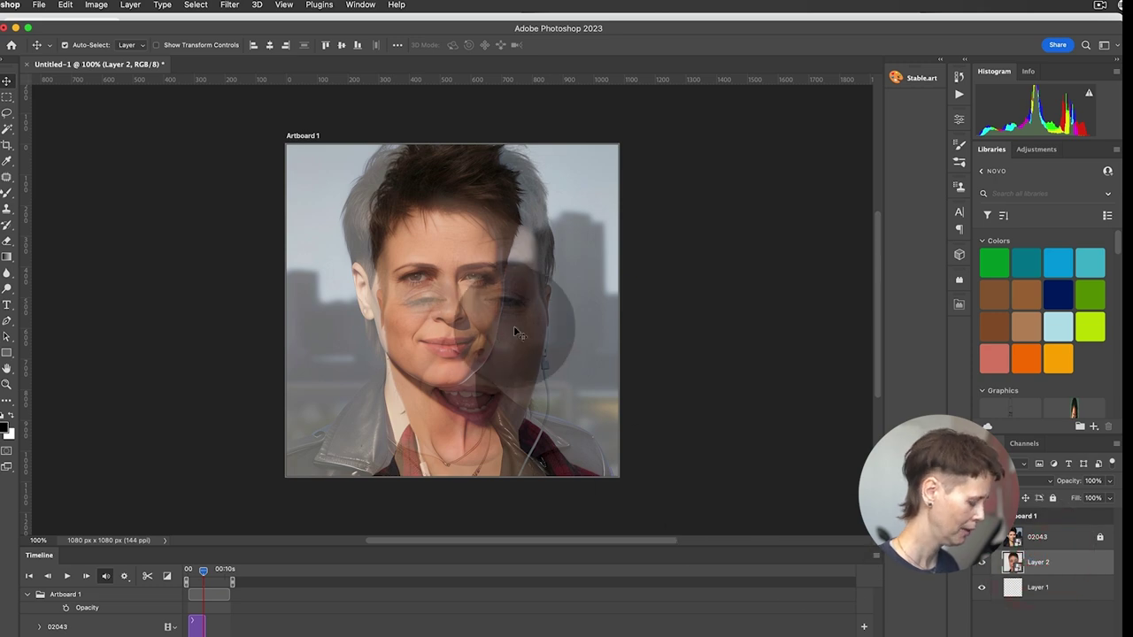
Scale Layer 2 to about 77%, align it to the portrait's face, and hide the overlay.
key("super+t")
left_click(619, 126)
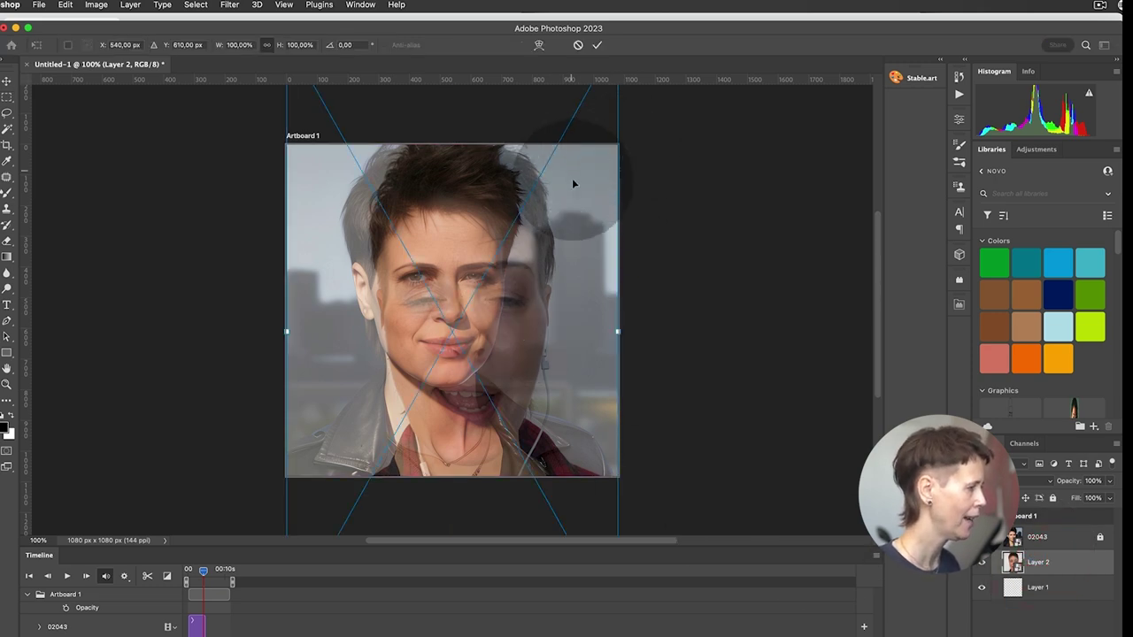
left_click(575, 198, "alt+super")
left_click_drag(602, 92, 552, 182)
left_click_drag(495, 333, 532, 265)
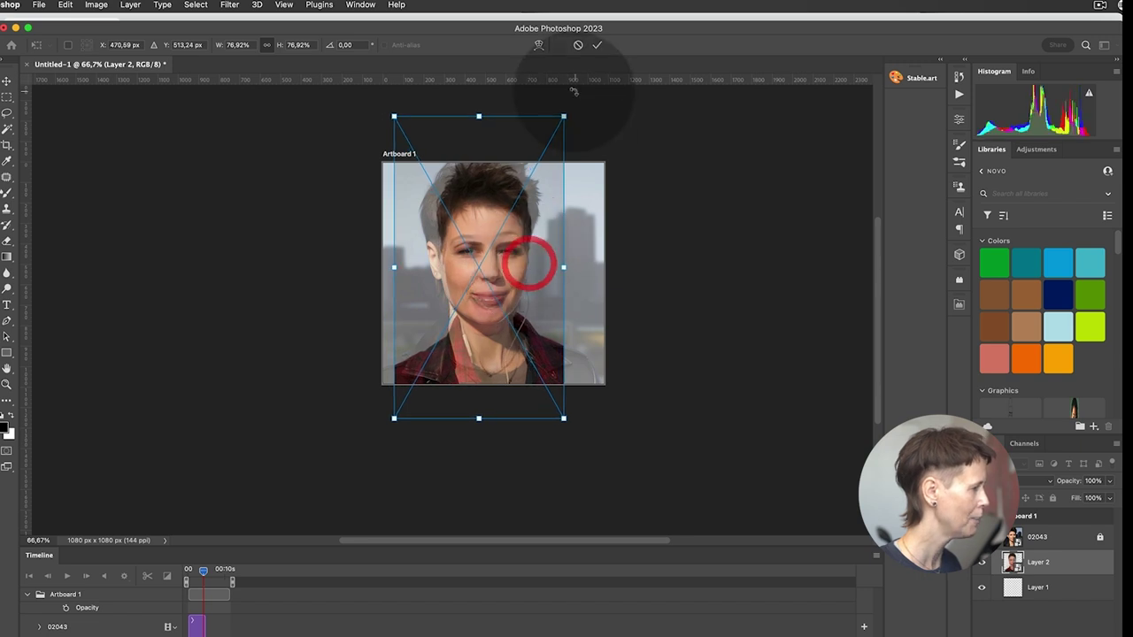
mouse_move(561, 418)
left_mouse_down()
mouse_move(554, 400)
mouse_move(559, 414)
left_mouse_up()
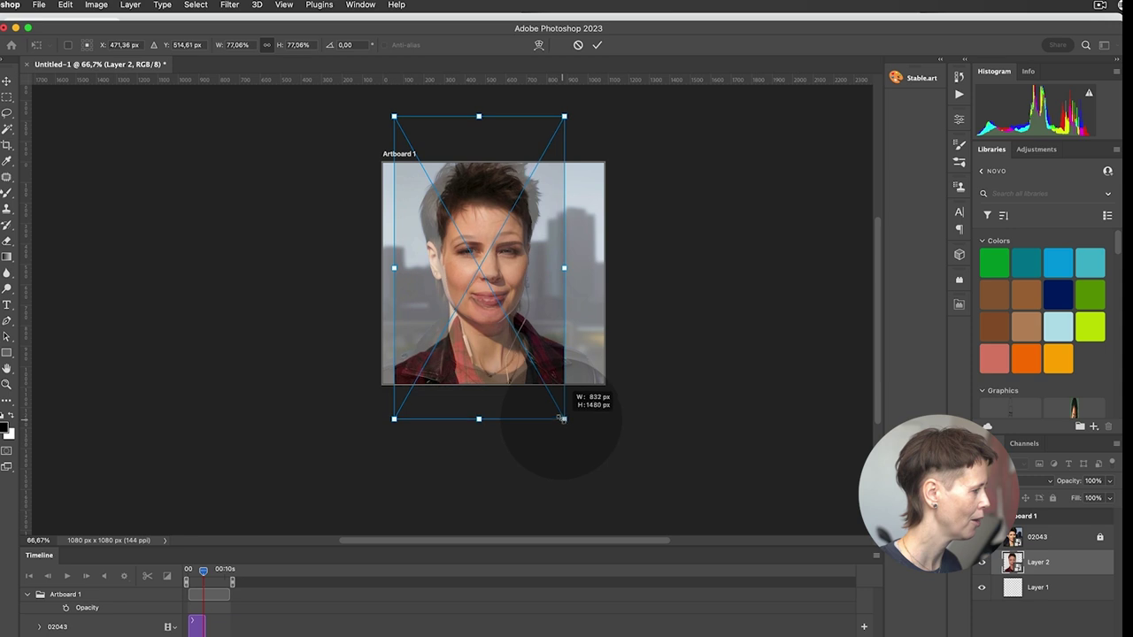
left_click_drag(534, 347, 537, 343)
key("Return")
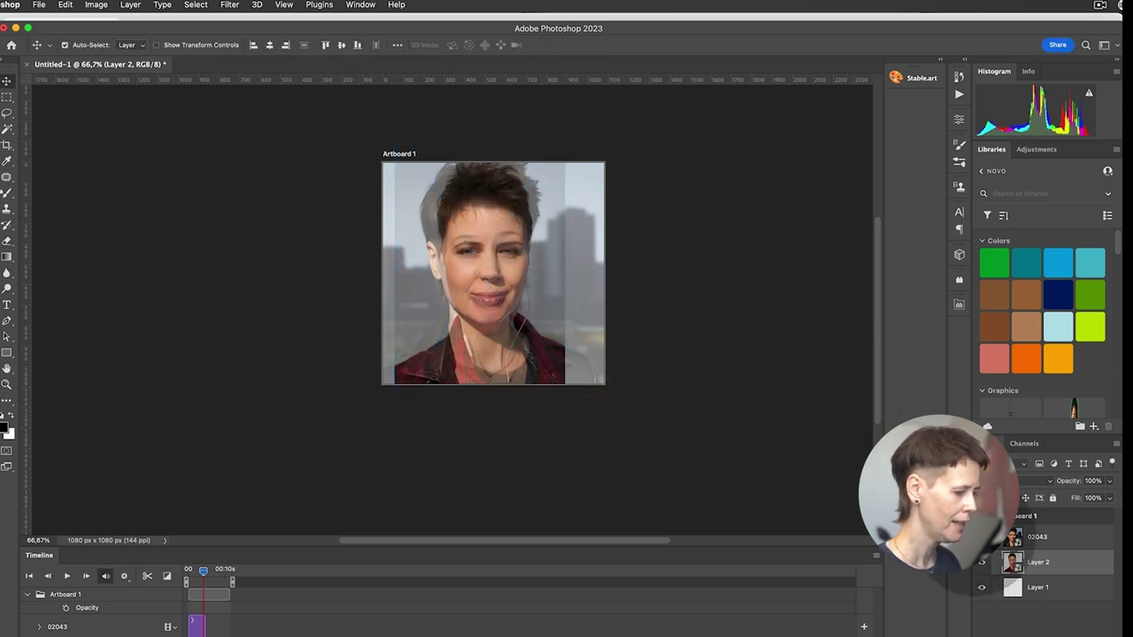
left_click(980, 562)
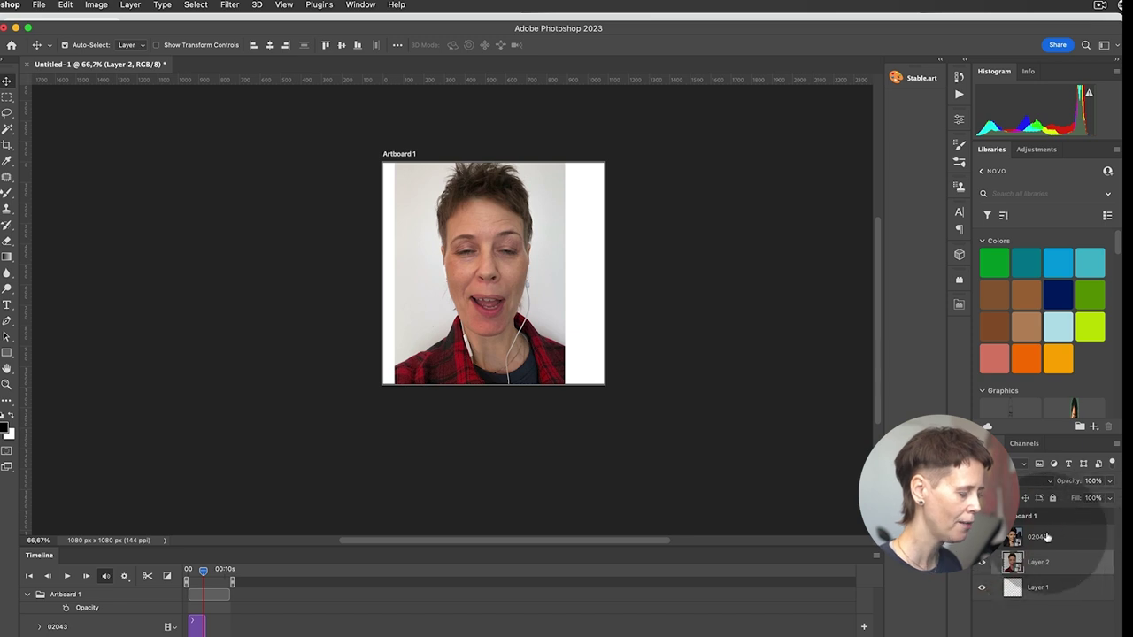
Render the video as driving.mp4, H.264 at 1080×1080, into the 20-talking-avatar folder.
left_click(40, 7)
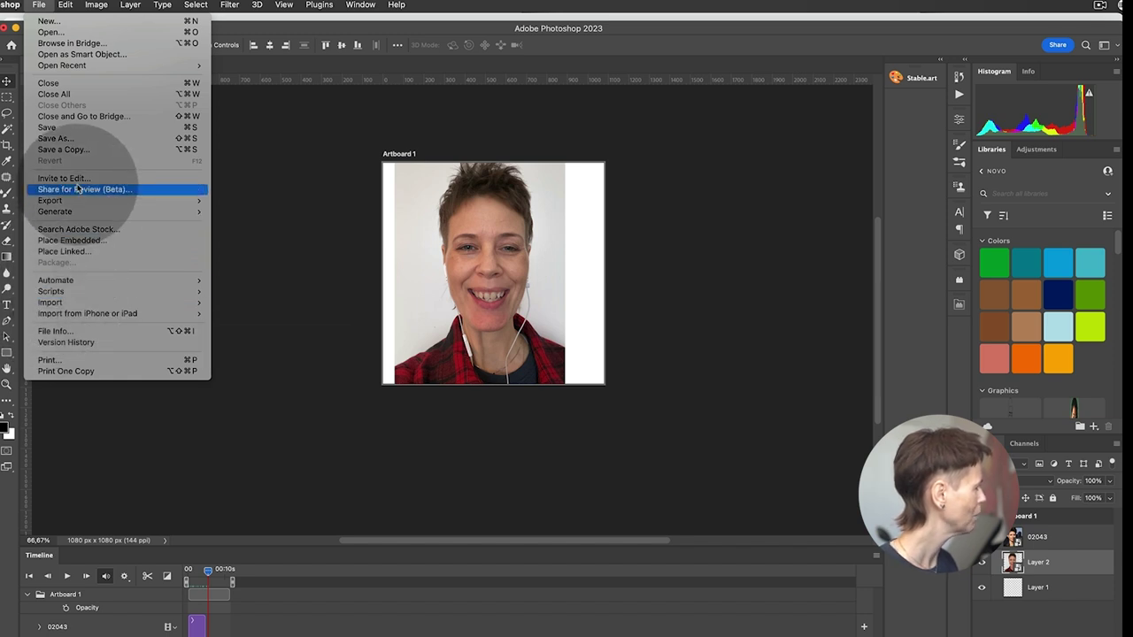
mouse_move(79, 205)
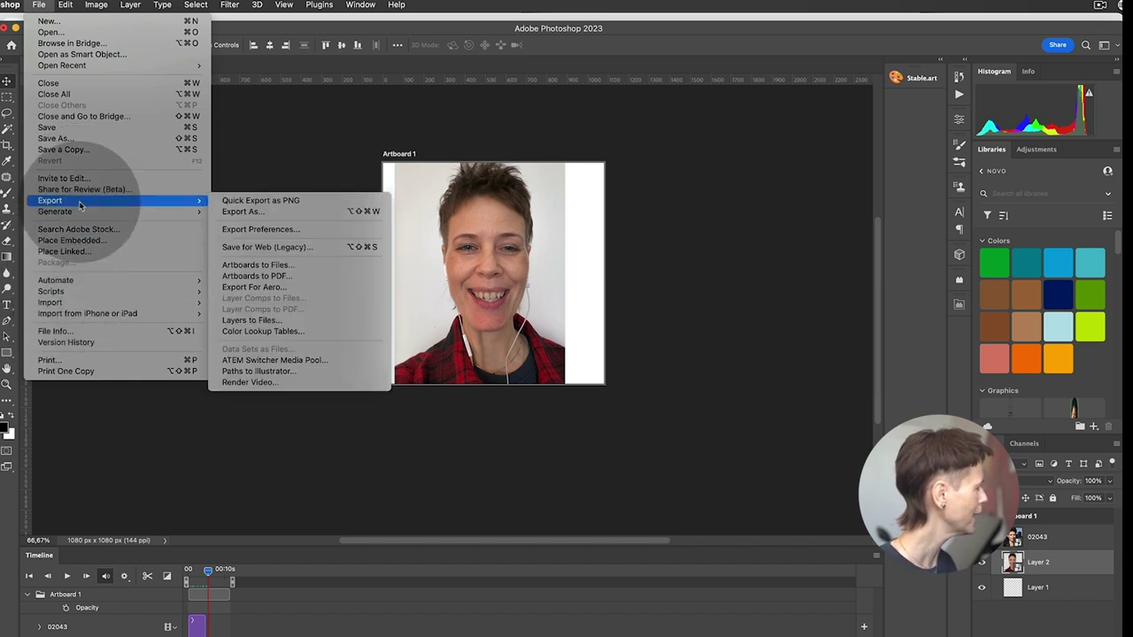
left_click(276, 382)
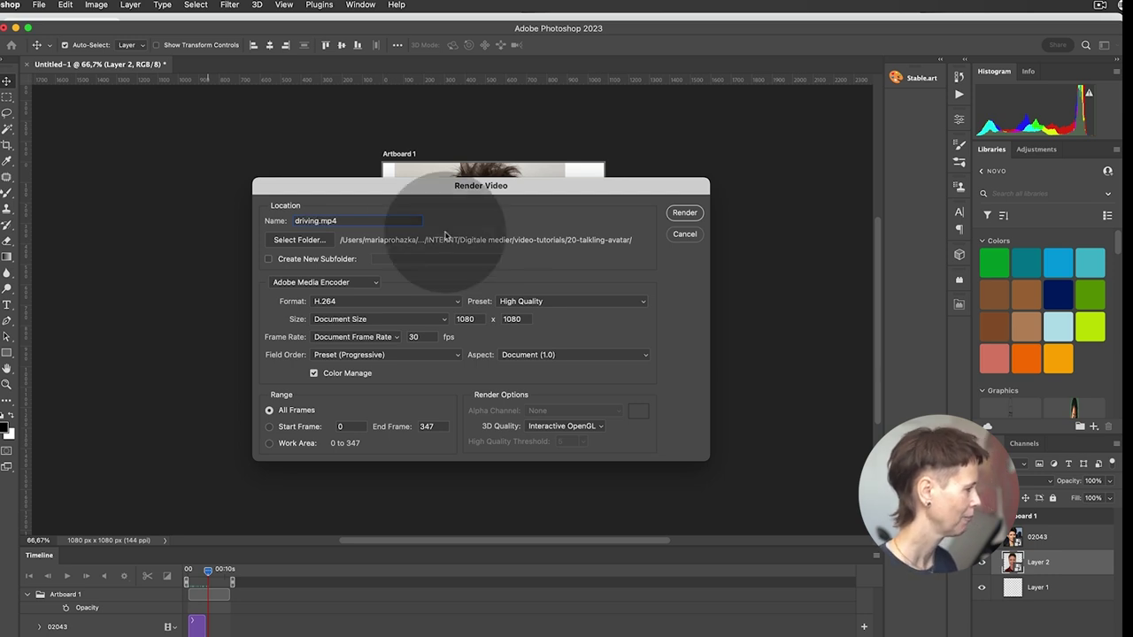
left_click(677, 212)
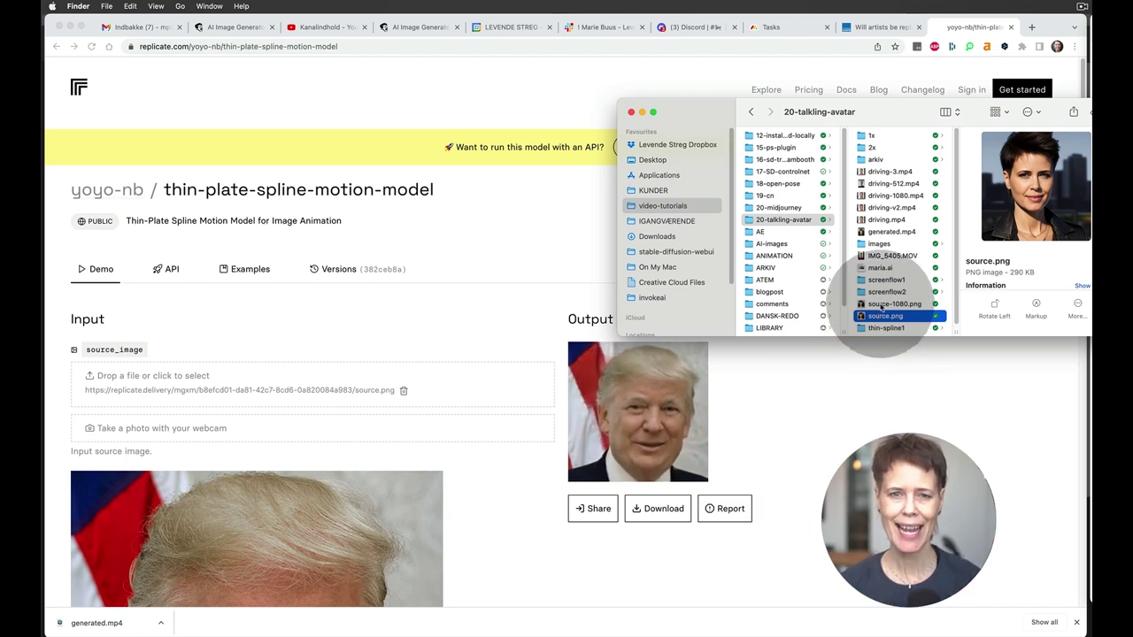
Load source-1080.png as the source image and driving-3.mp4 as the driving video.
left_click_drag(880, 303, 283, 392)
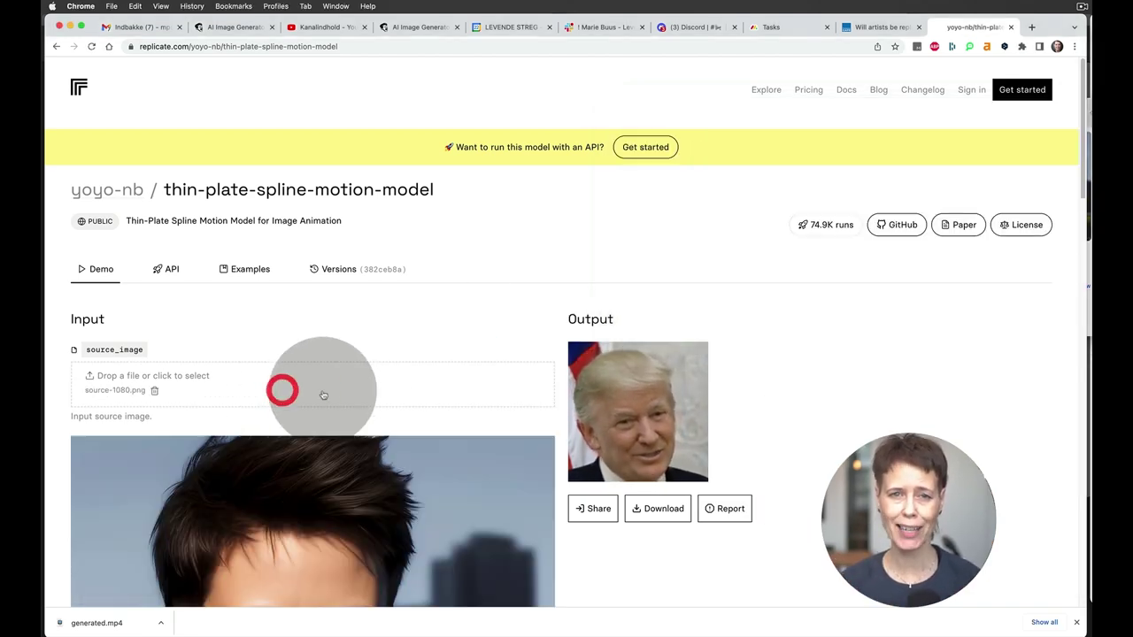
scroll(501, 351, "down", 8)
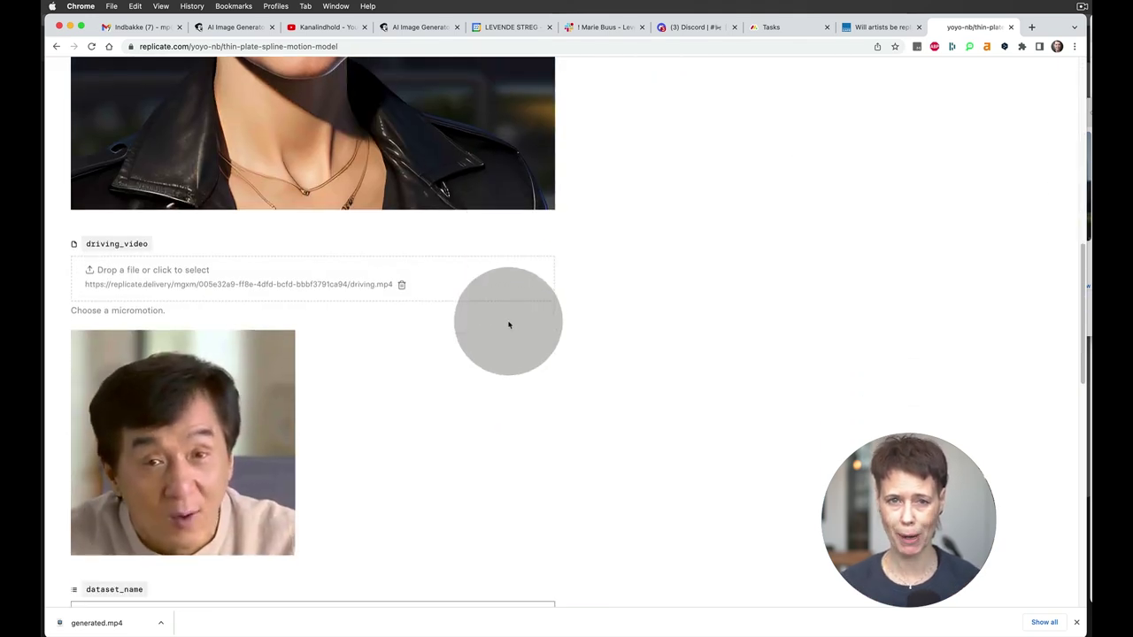
key("super+Tab")
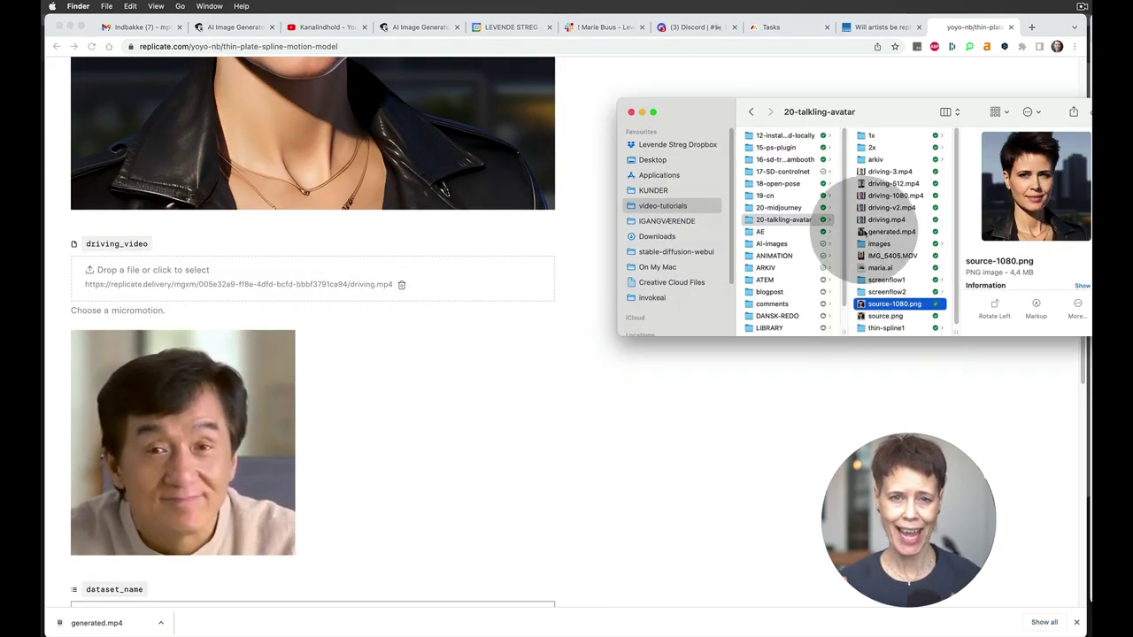
left_click(889, 171)
left_click_drag(889, 171, 310, 279)
Keep vox as the dataset and submit the motion model run.
scroll(621, 413, "down", 5)
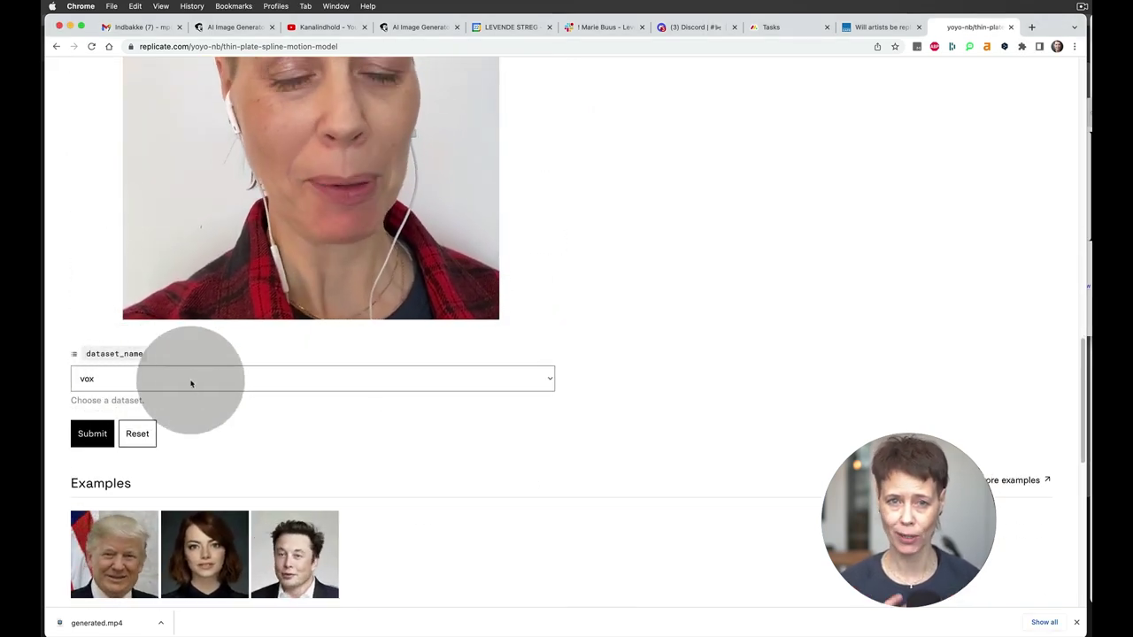
left_click(127, 378)
left_click(572, 372)
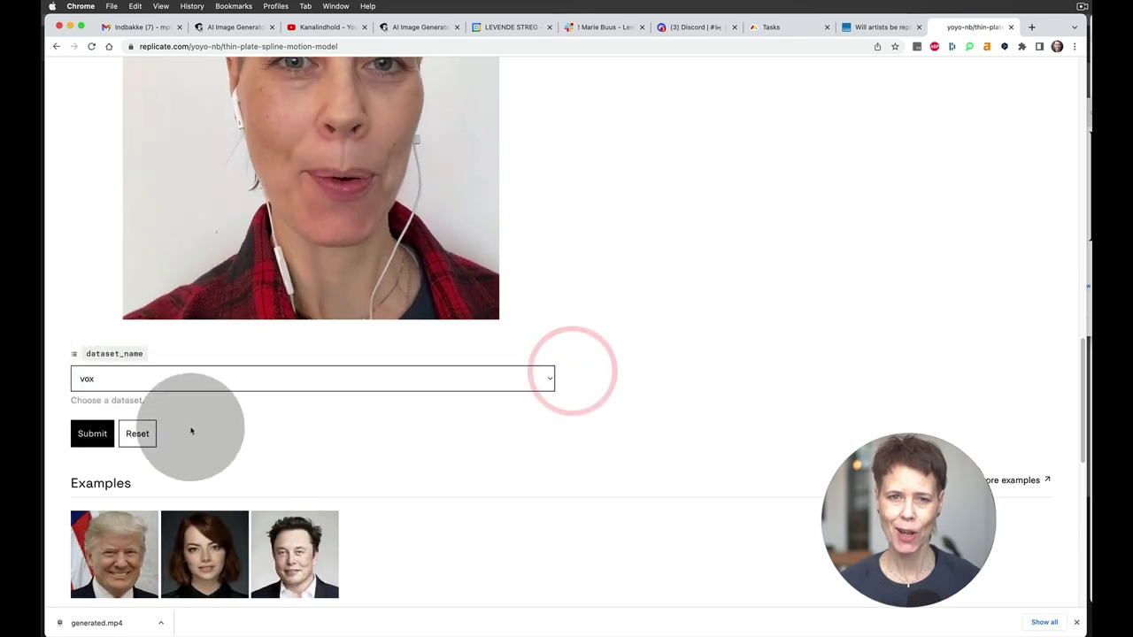
left_click(92, 433)
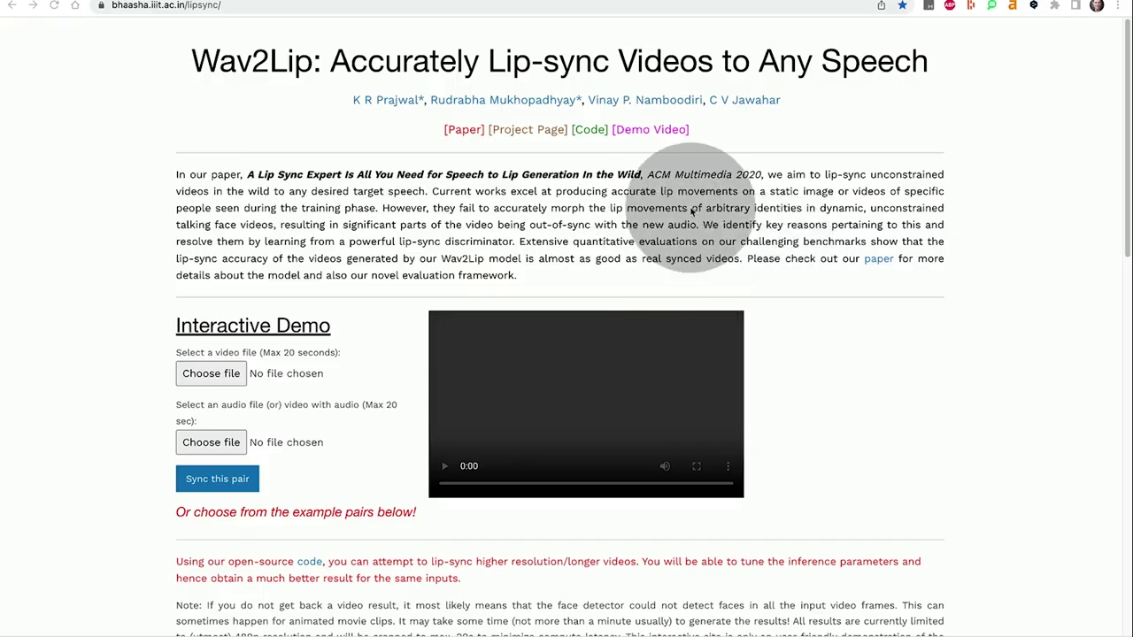
Load driving-3_1.mp3 as audio and img-video.mp4 as video from the wav2lip folder.
key("super+Tab")
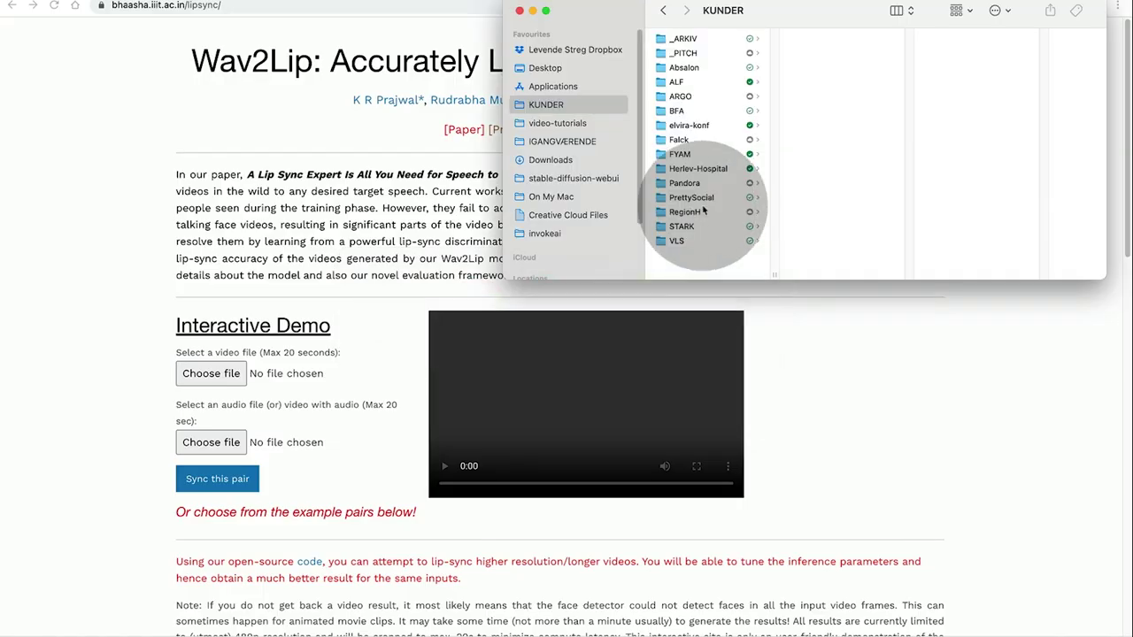
left_click(702, 140)
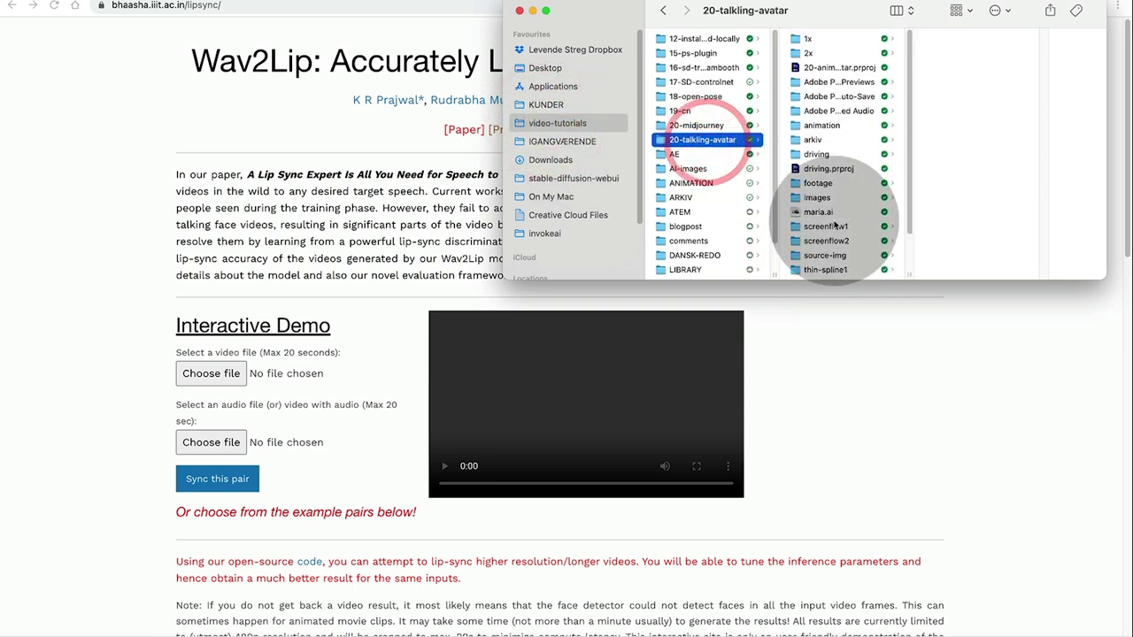
scroll(833, 256, "down", 2)
left_click(828, 268)
left_click(968, 39)
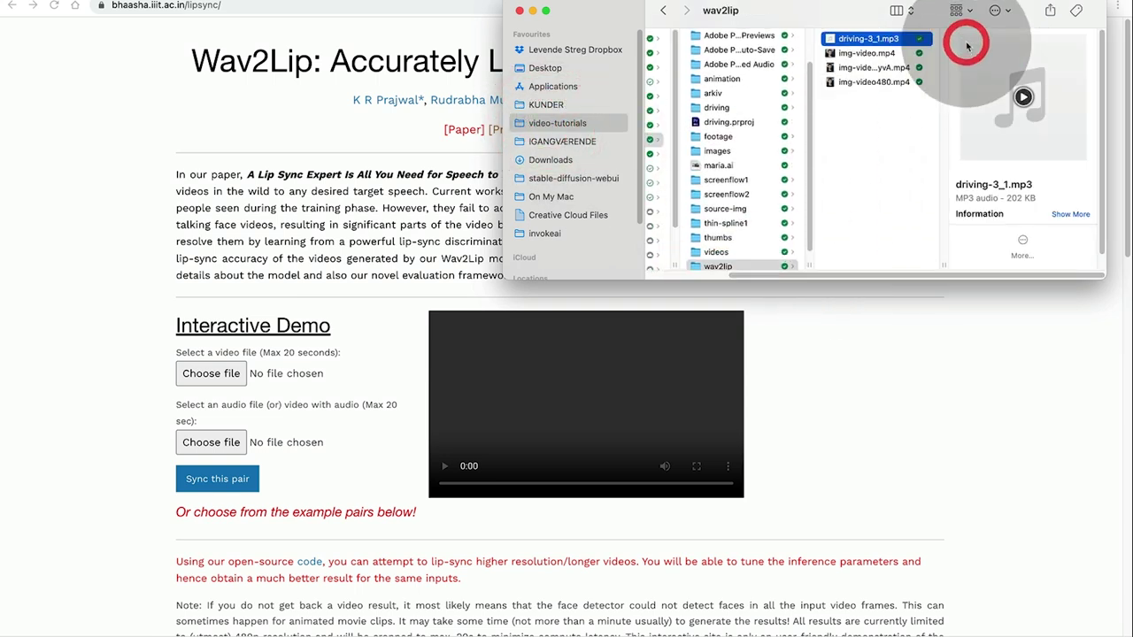
left_click_drag(863, 39, 226, 449)
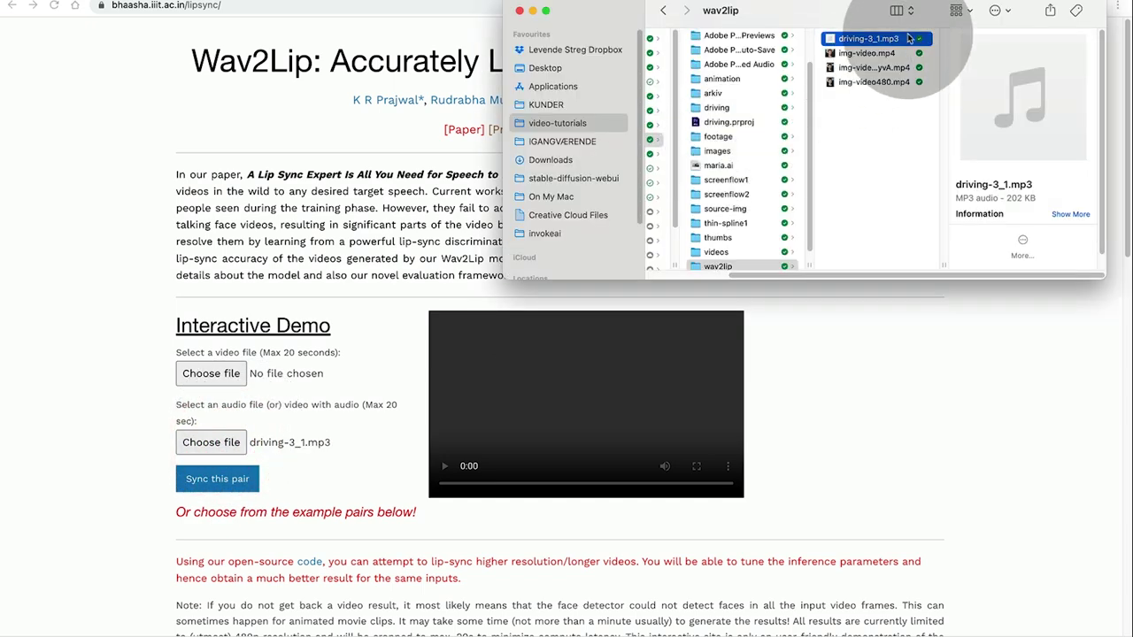
left_click(868, 54)
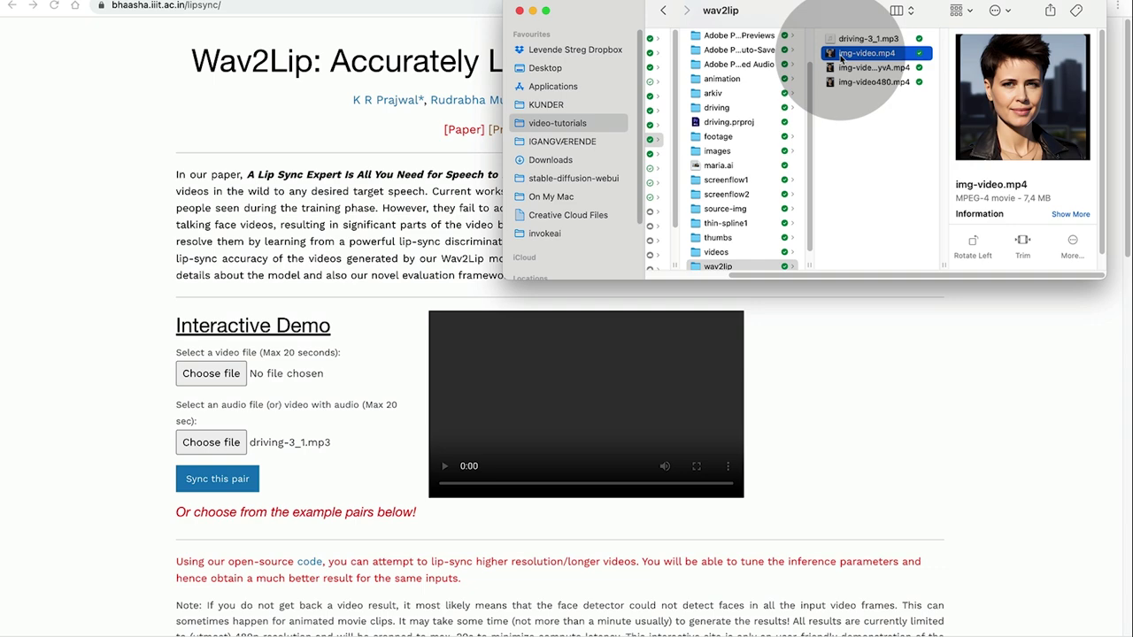
left_click_drag(840, 59, 218, 373)
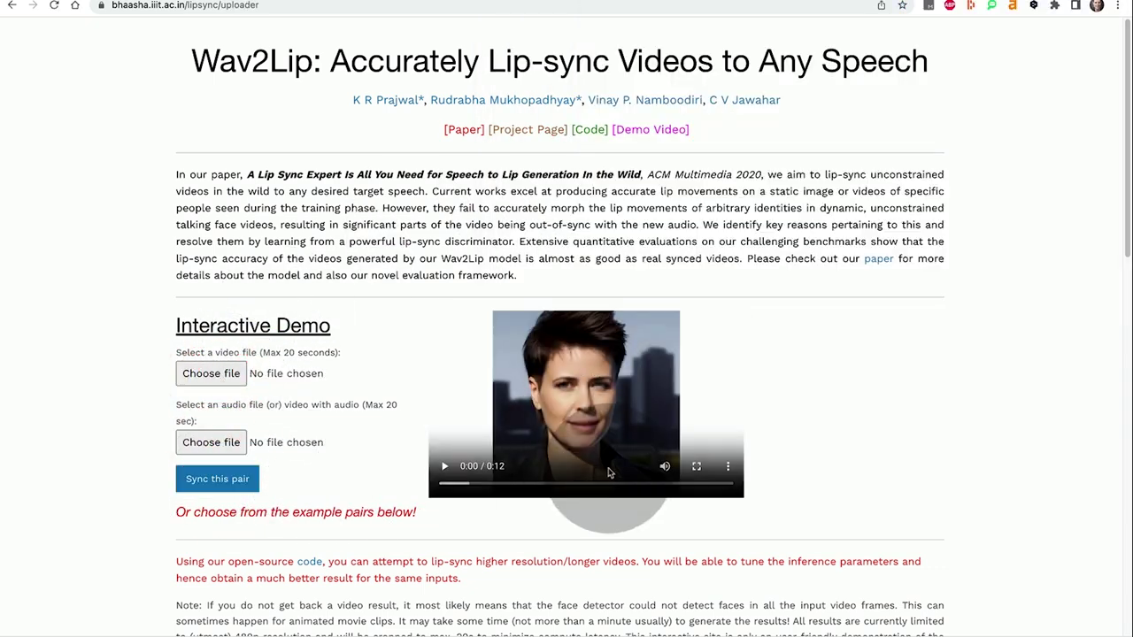
Play the 12-second lip-synced result and download it.
left_click(444, 466)
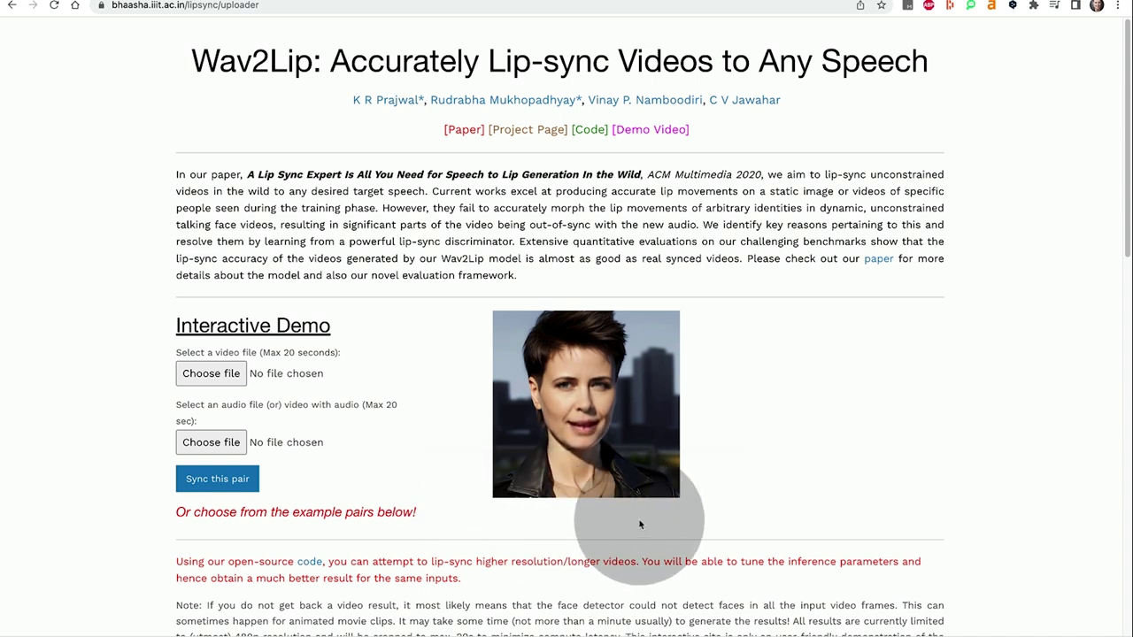
mouse_move(656, 445)
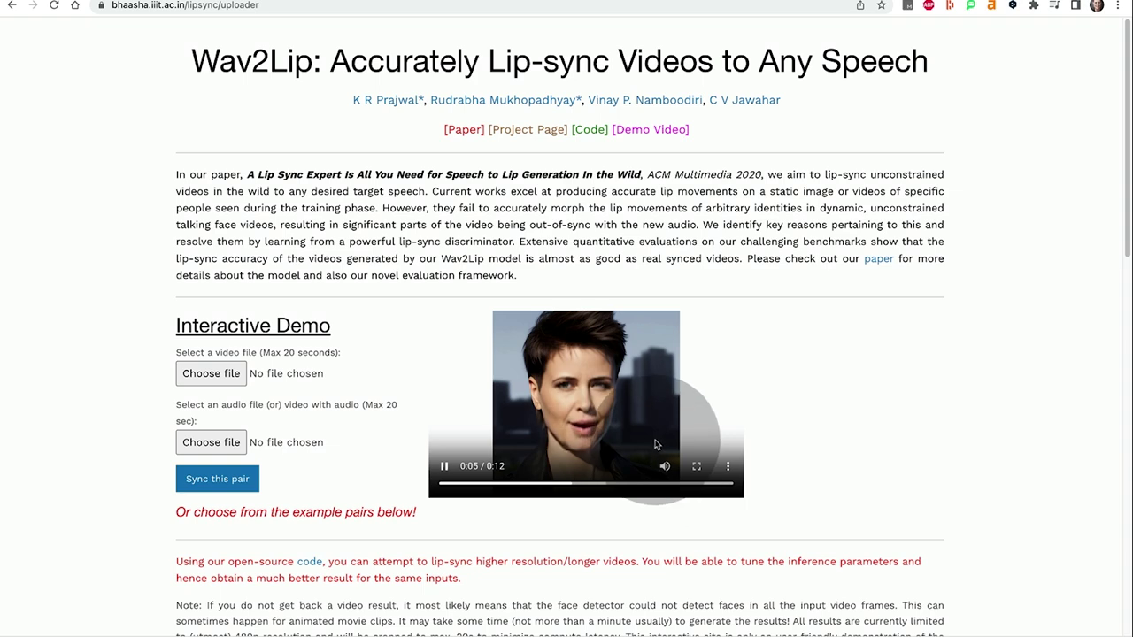
left_click(728, 467)
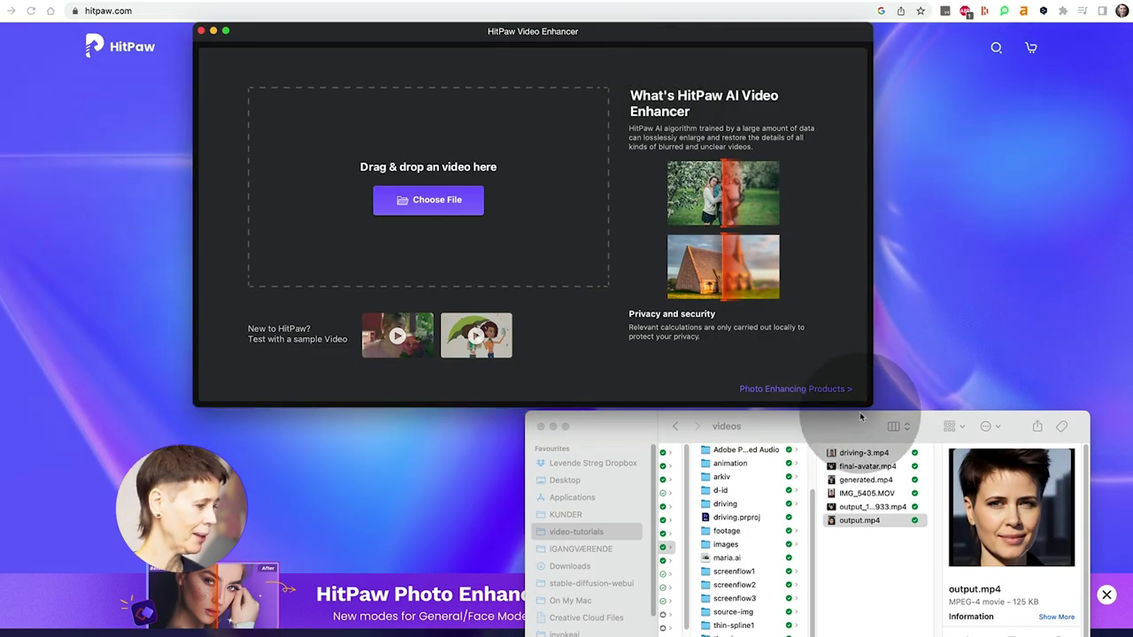
Drag output.mp4 from Finder into HitPaw's video drop area.
left_click(832, 520)
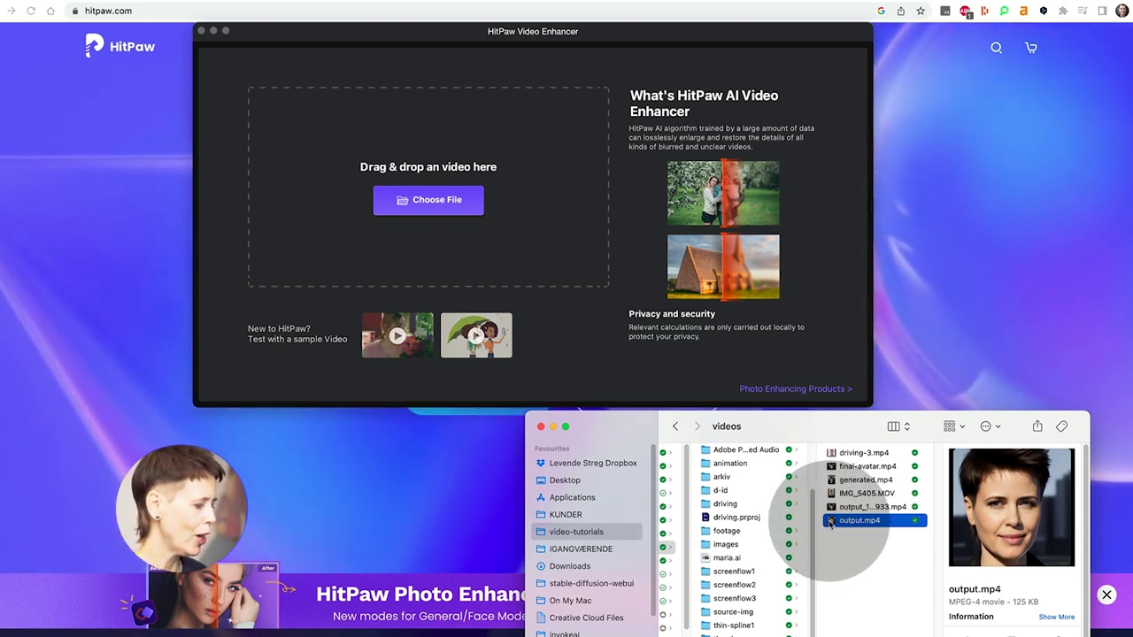
left_click_drag(831, 523, 484, 223)
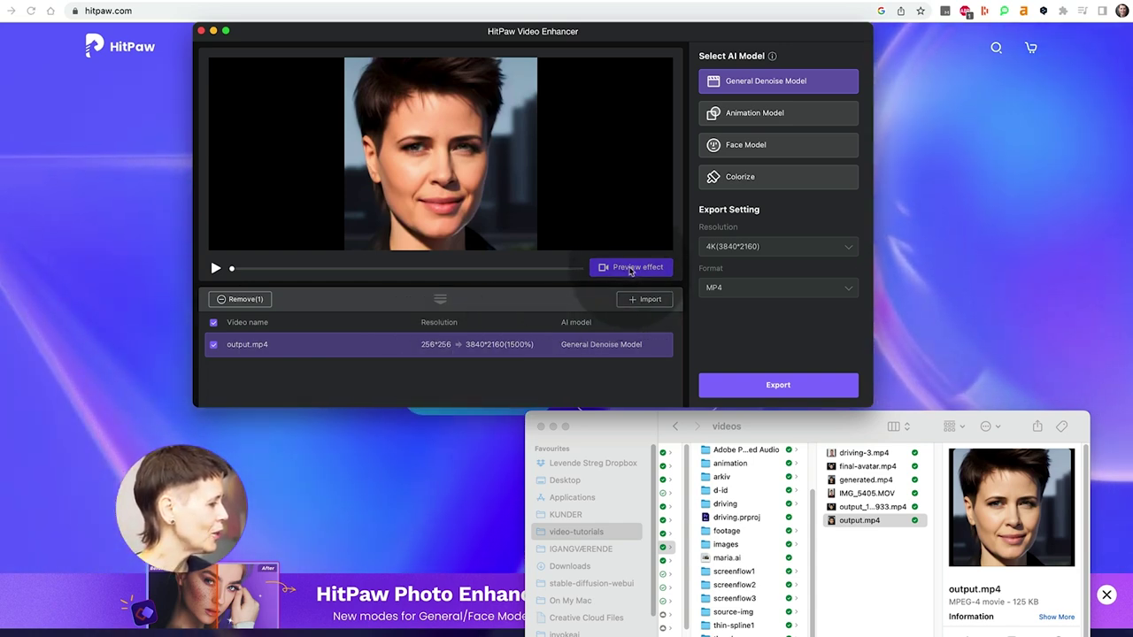
Keep the General Denoise Model, preview its result on output.mp4, then exit the preview.
mouse_move(758, 86)
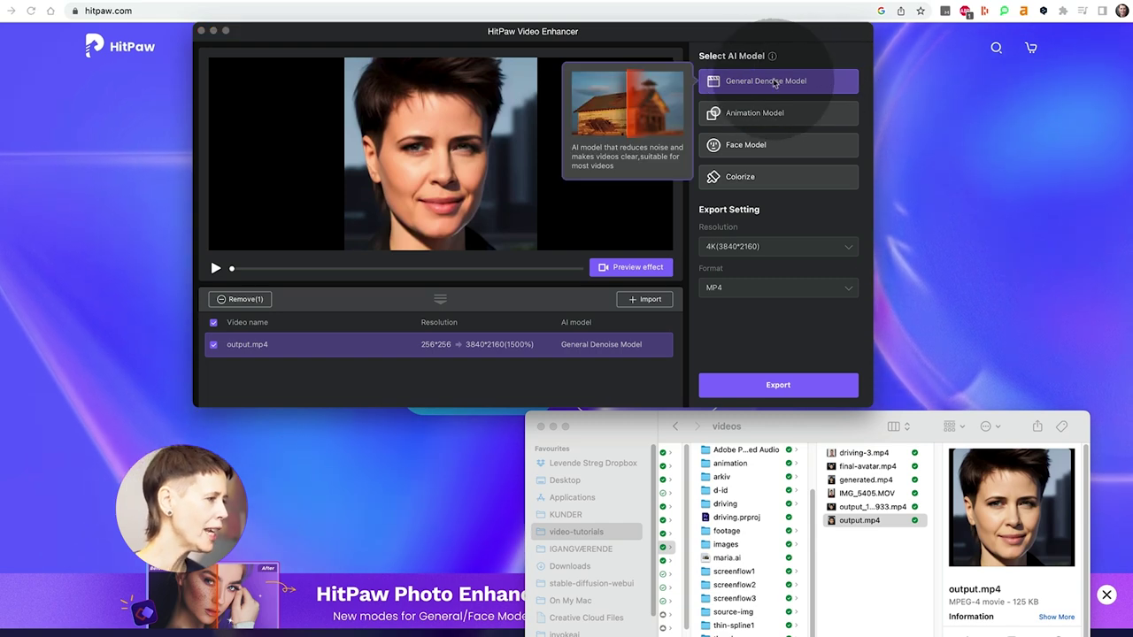
left_click(772, 86)
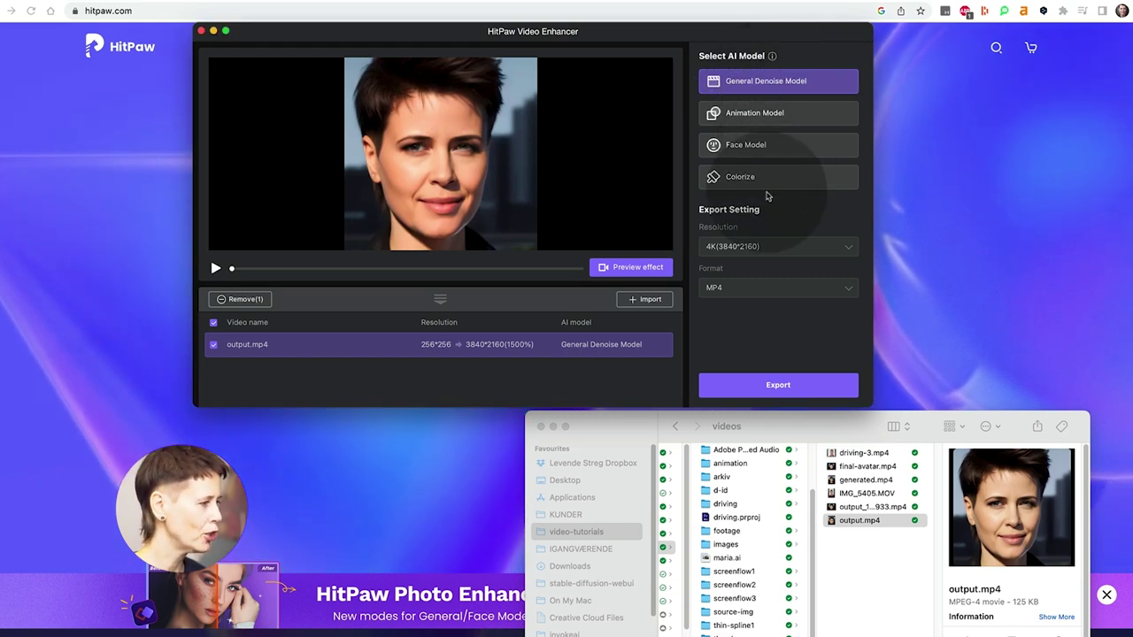
mouse_move(774, 88)
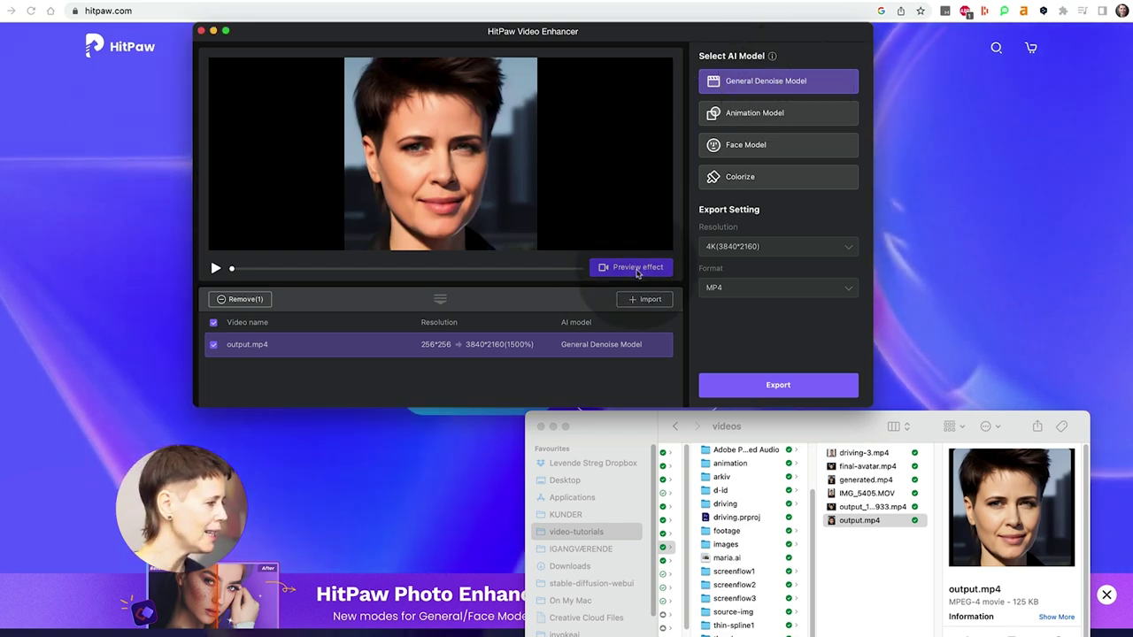
left_click(627, 270)
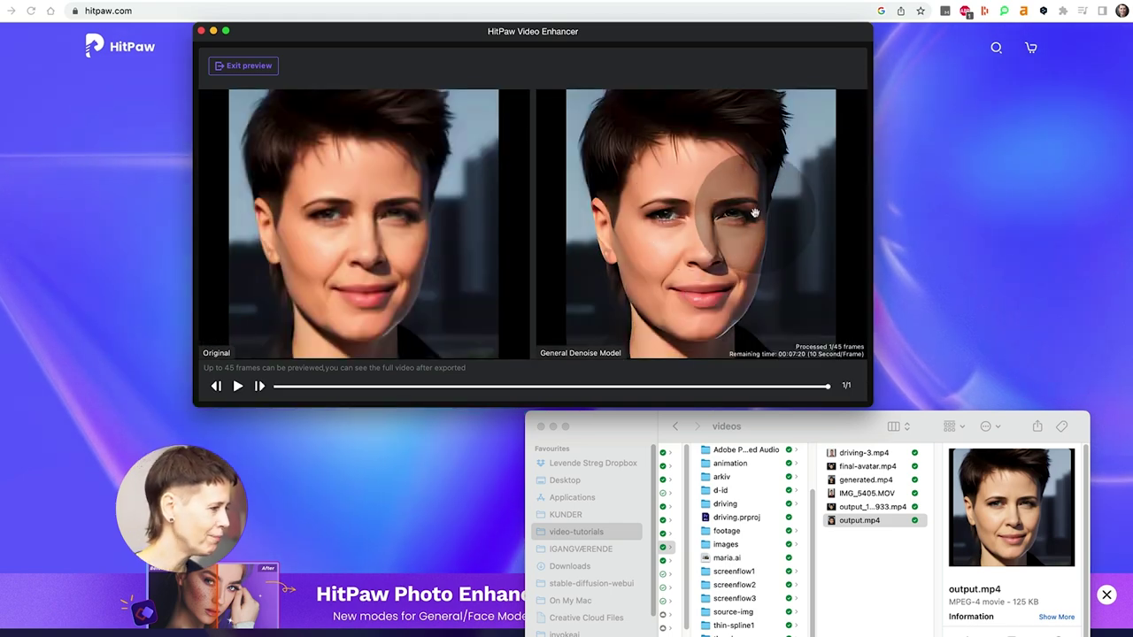
left_click(243, 65)
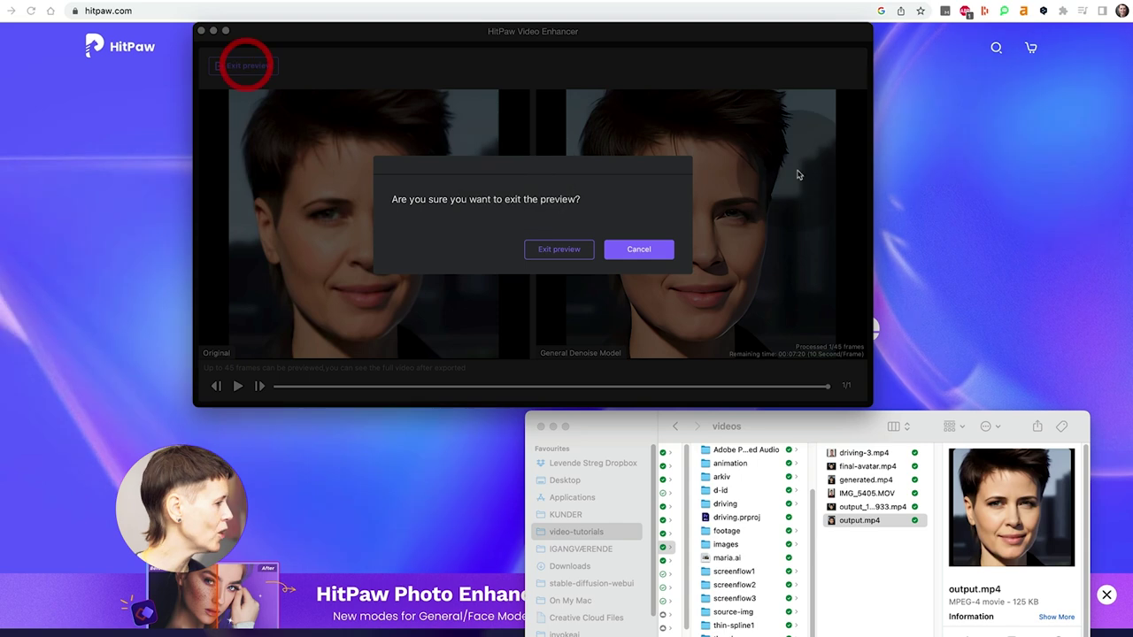
left_click(568, 252)
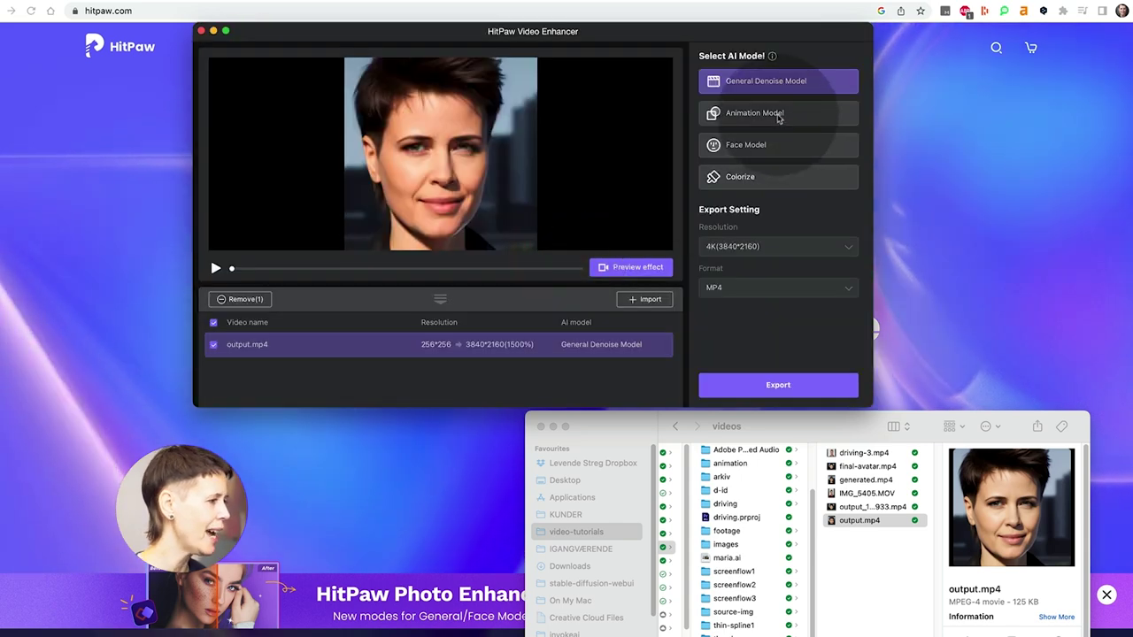
Preview the Animation Model on output.mp4, then set output resolution to 1080P (1920*1080).
left_click(769, 112)
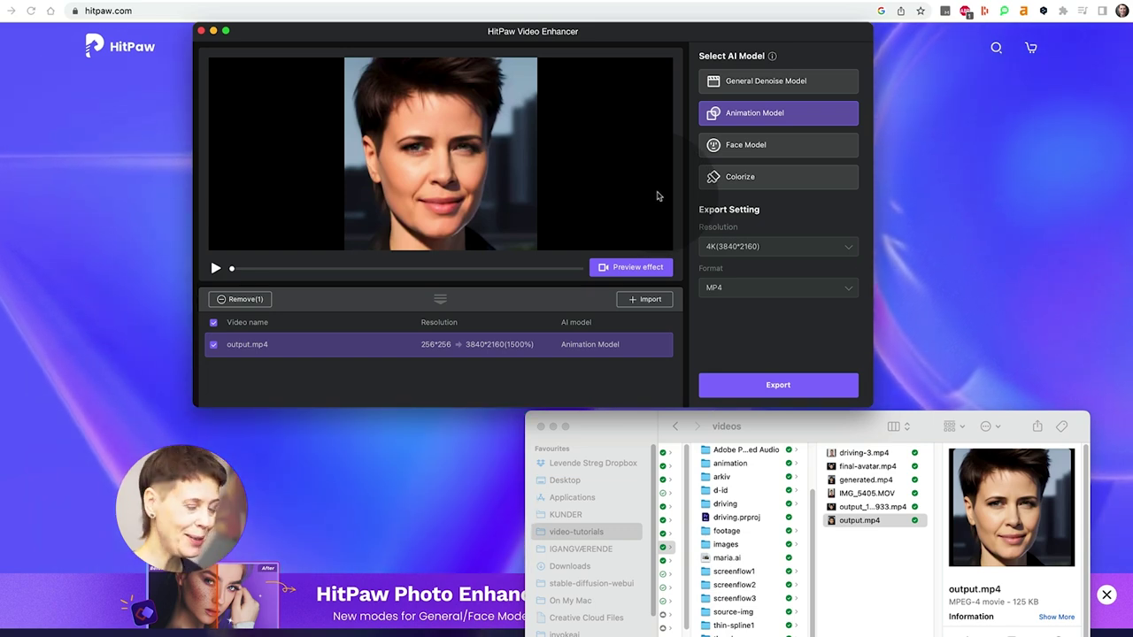
left_click(631, 268)
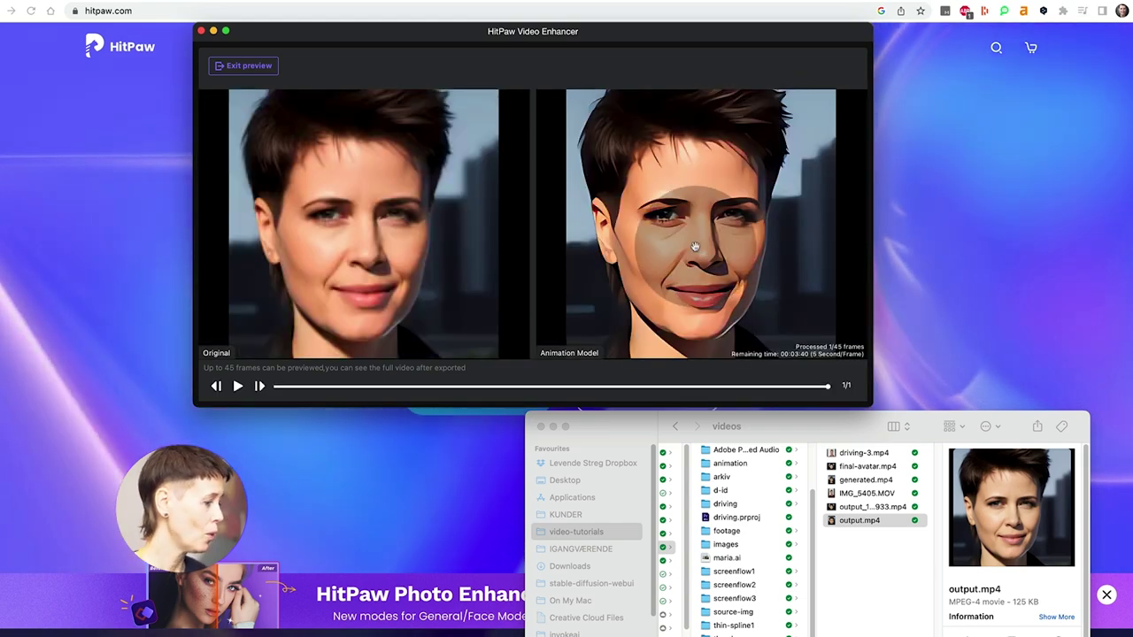
left_click(246, 65)
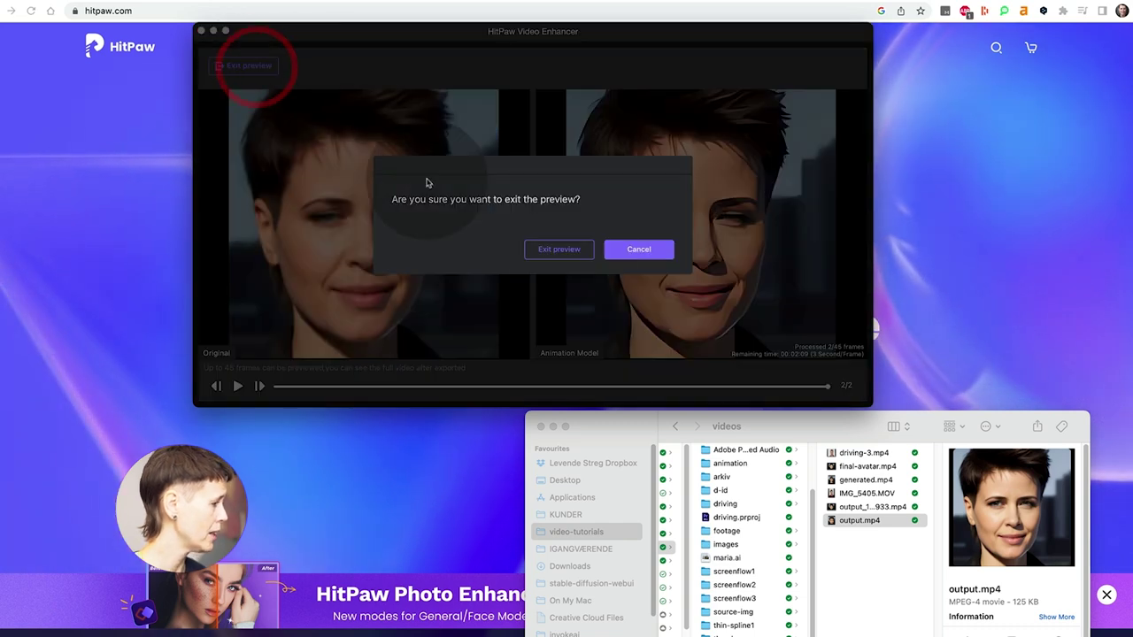
left_click(570, 250)
left_click(761, 246)
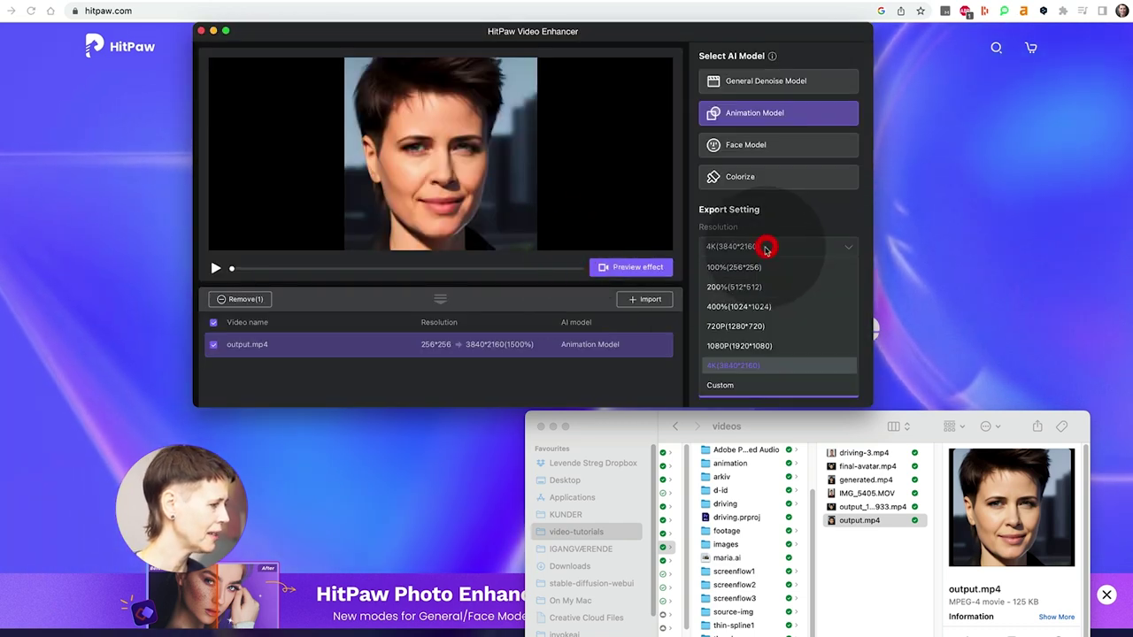
left_click(719, 346)
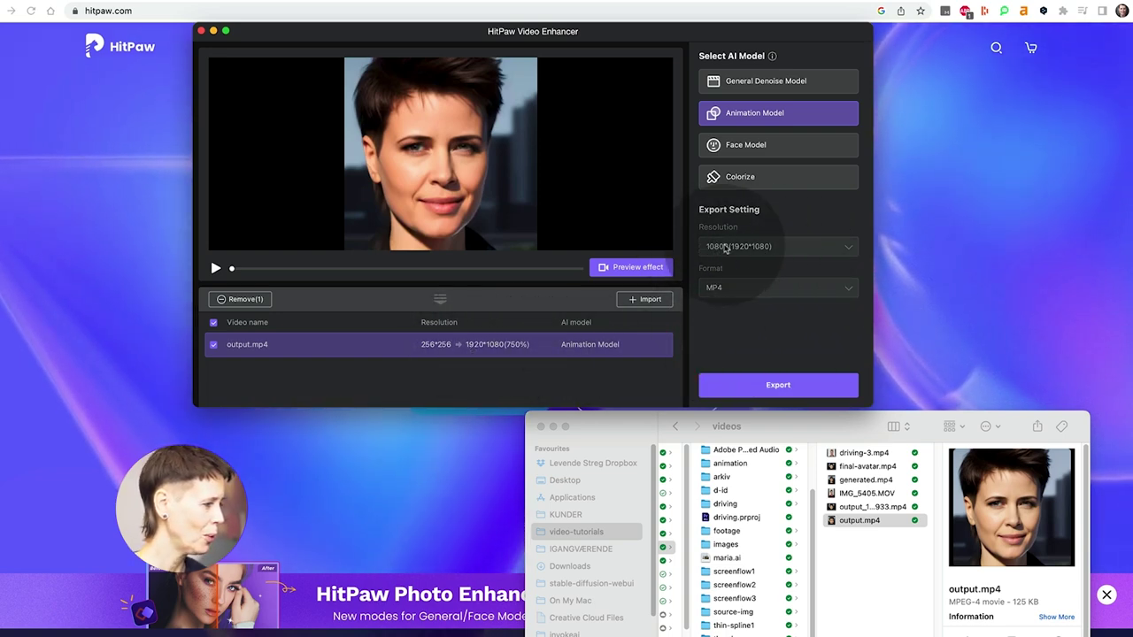
Select the Face Model, compare its sharpened preview with the original, and exit the preview.
left_click(733, 82)
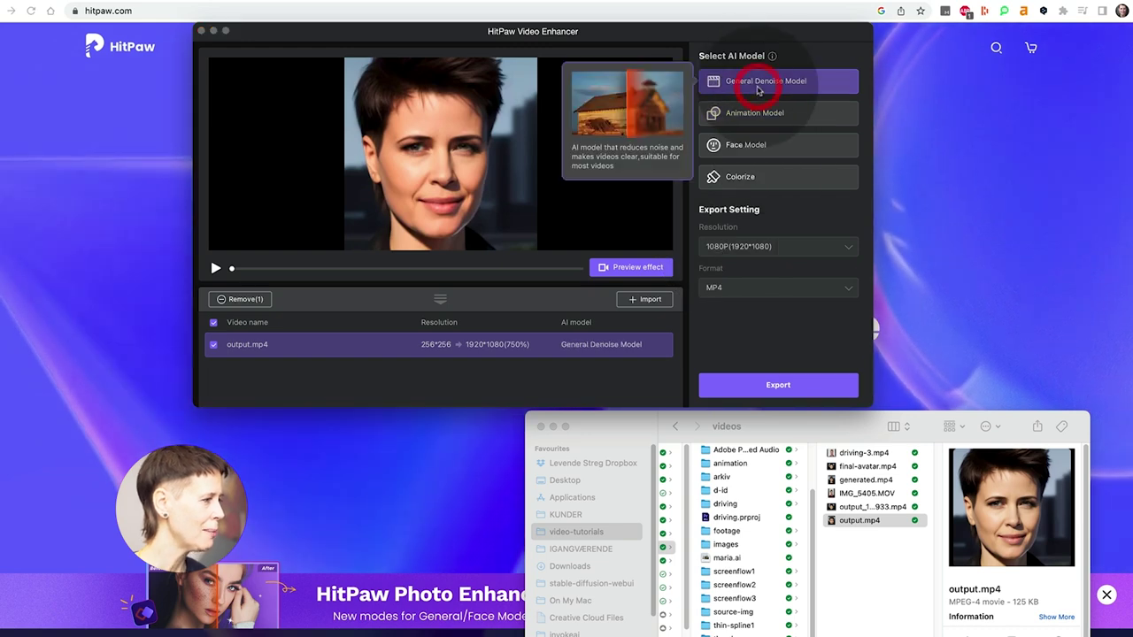
left_click(767, 146)
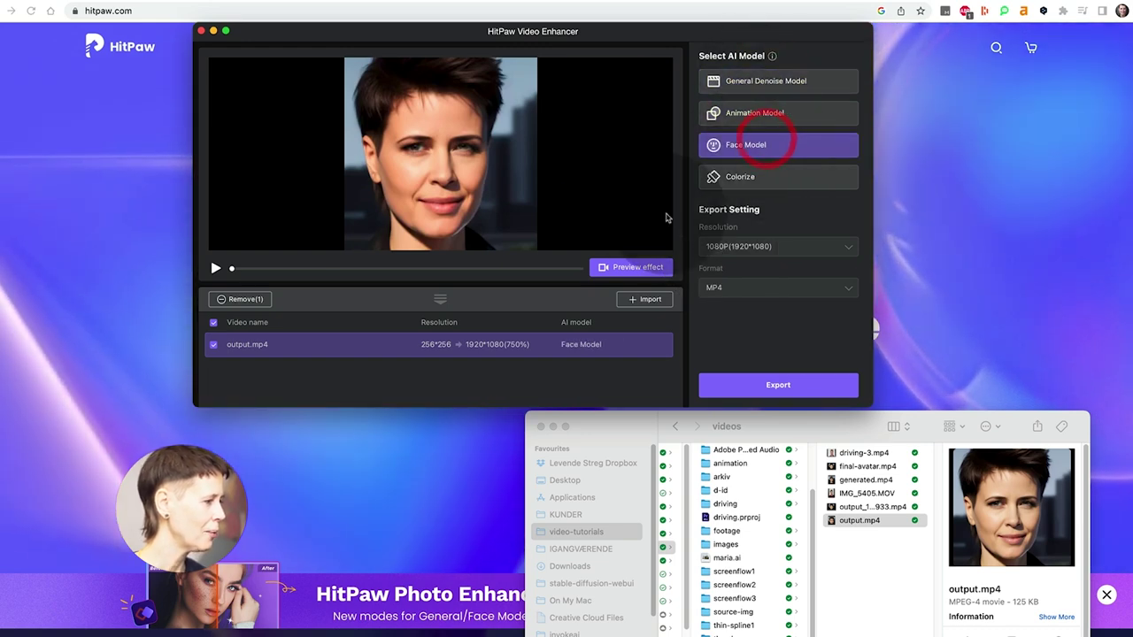
left_click(649, 272)
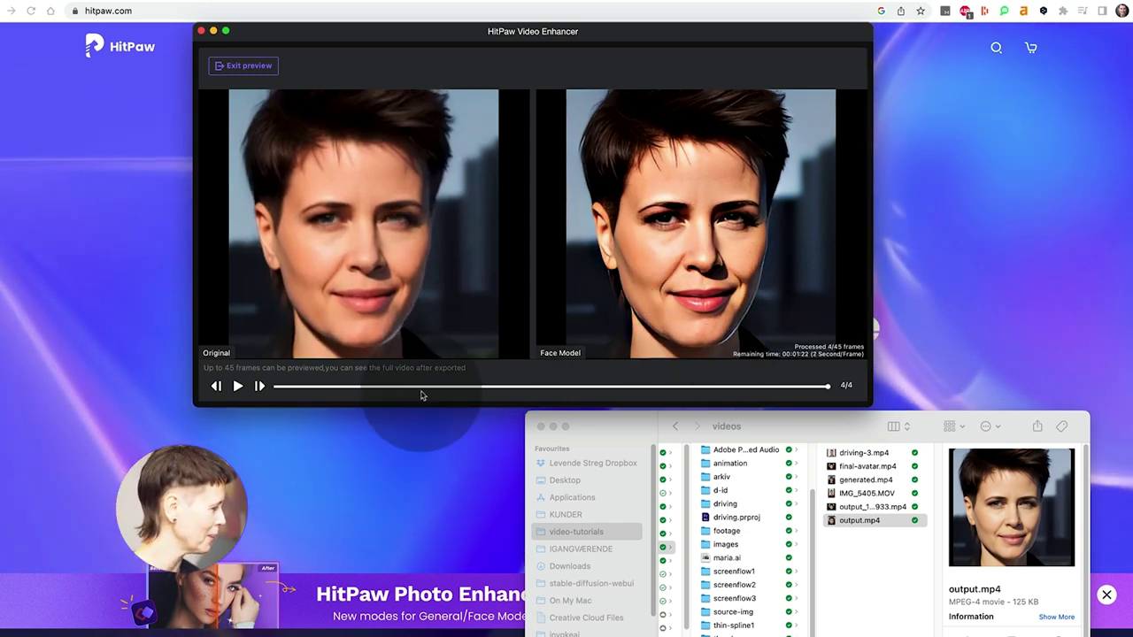
left_click(241, 65)
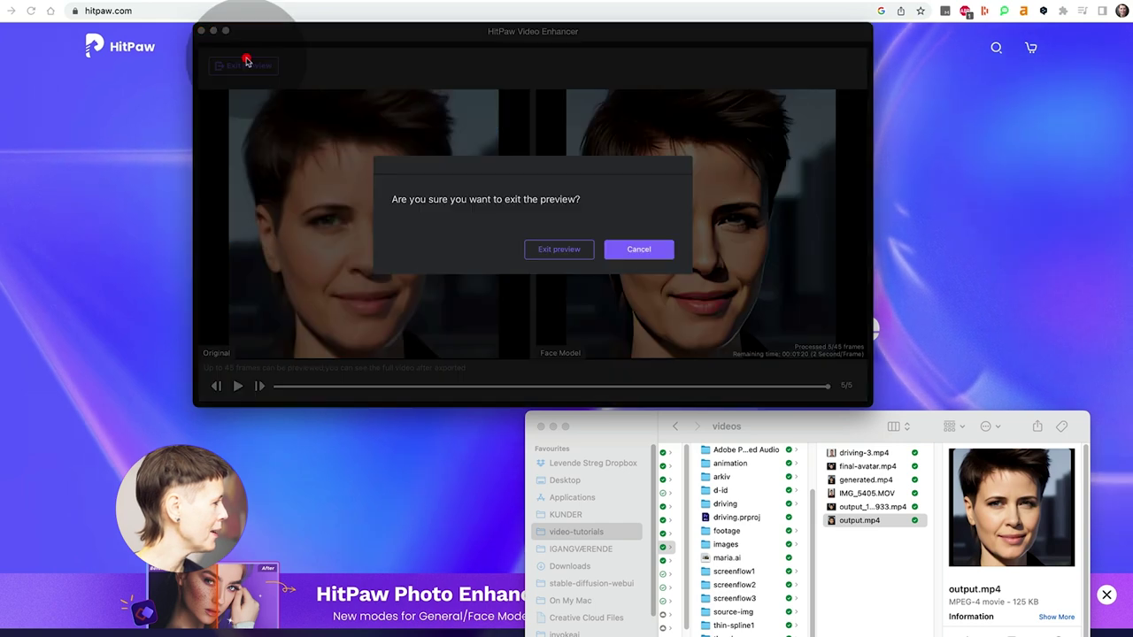
left_click(559, 250)
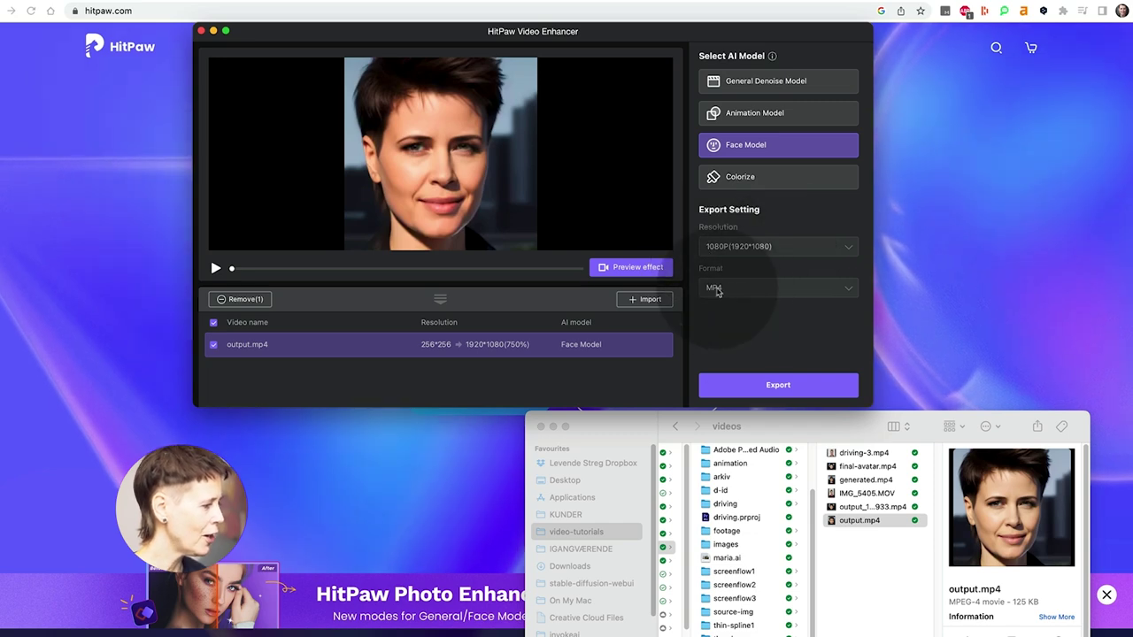
Keep MP4 as the output format and export the enhanced video into the d-id folder.
left_click(717, 289)
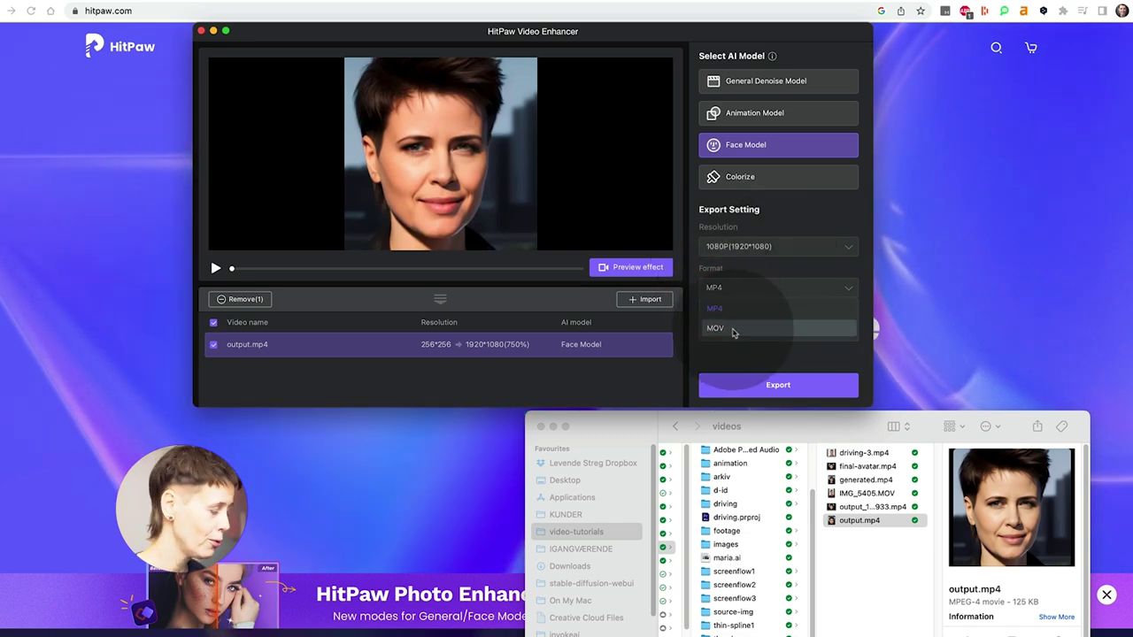
left_click(761, 343)
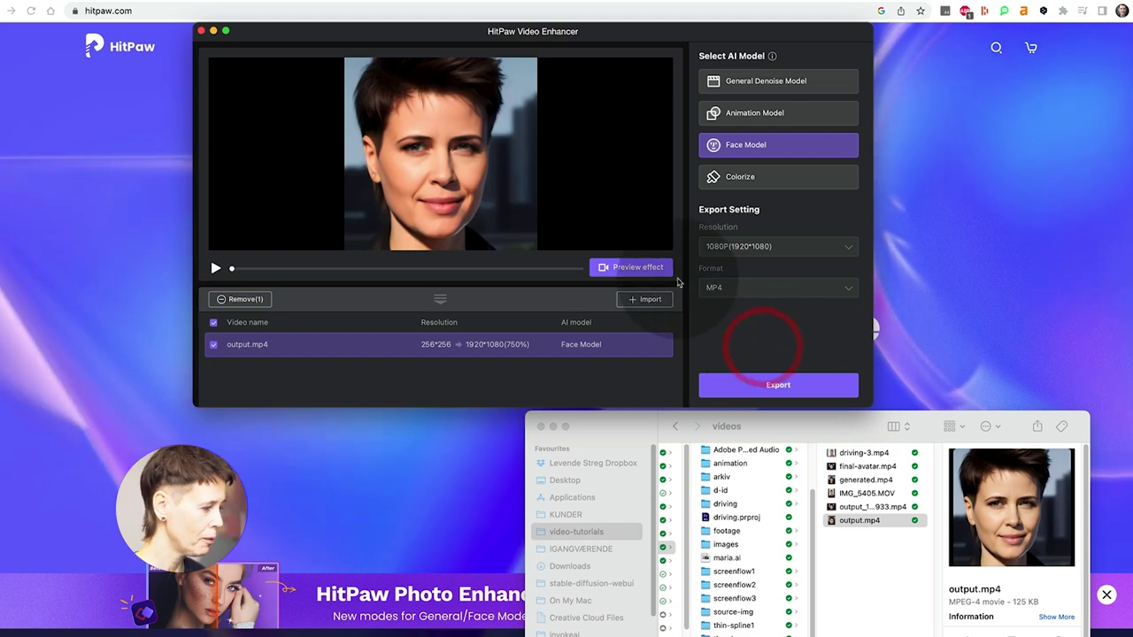
left_click(777, 386)
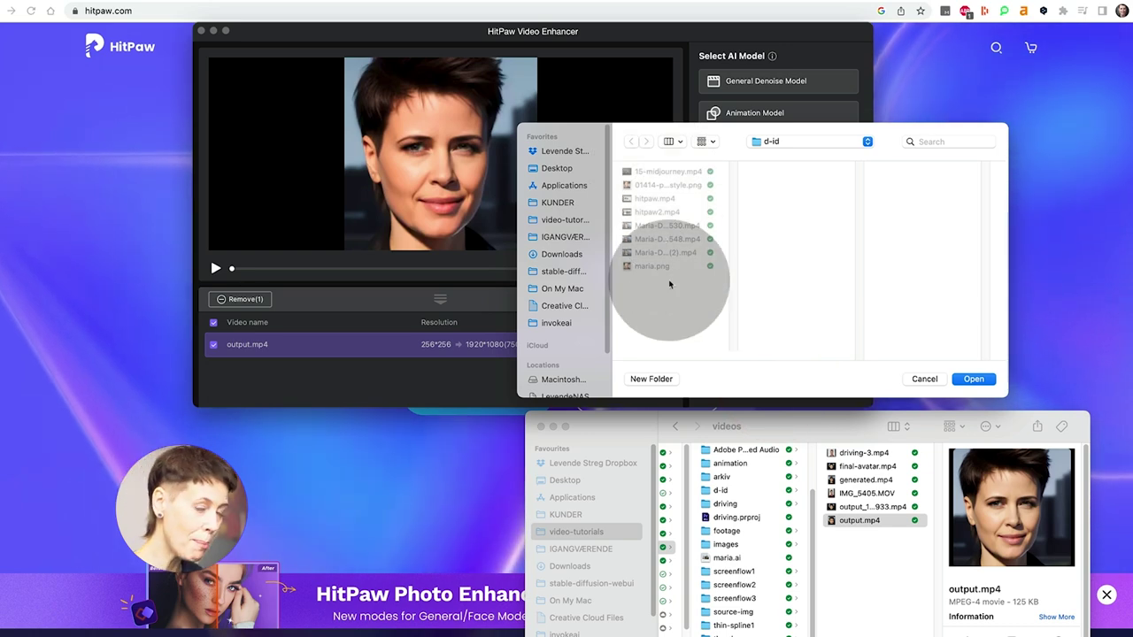
left_click(974, 379)
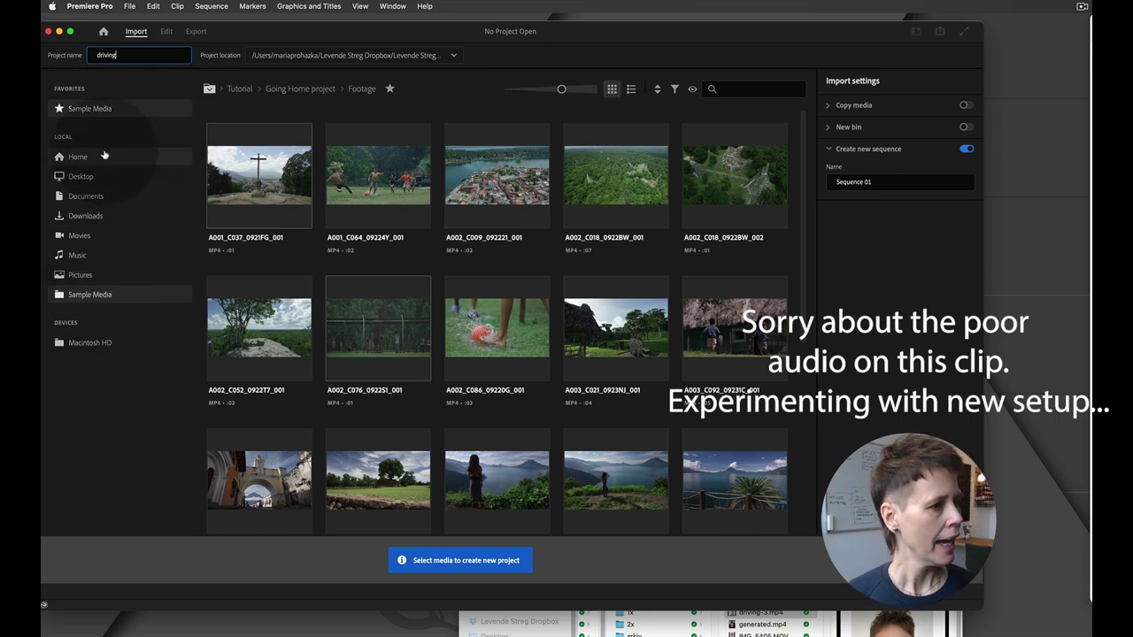
Create the 'driving' project in the 20-talking-avatar folder and bring the Finder window over Premiere.
left_click(422, 55)
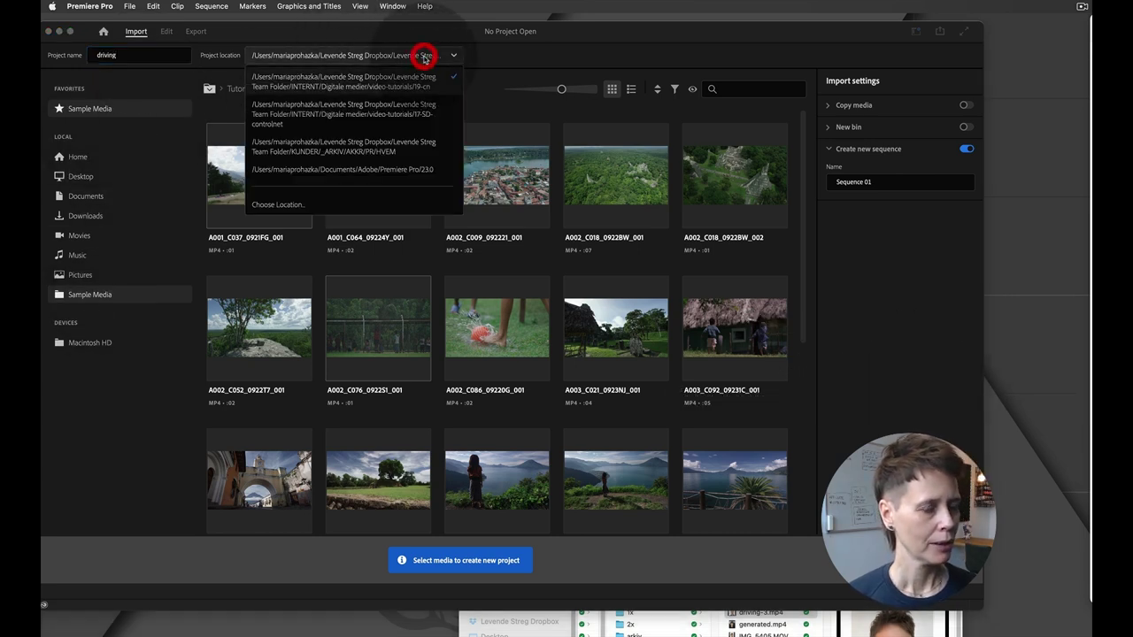
left_click(264, 205)
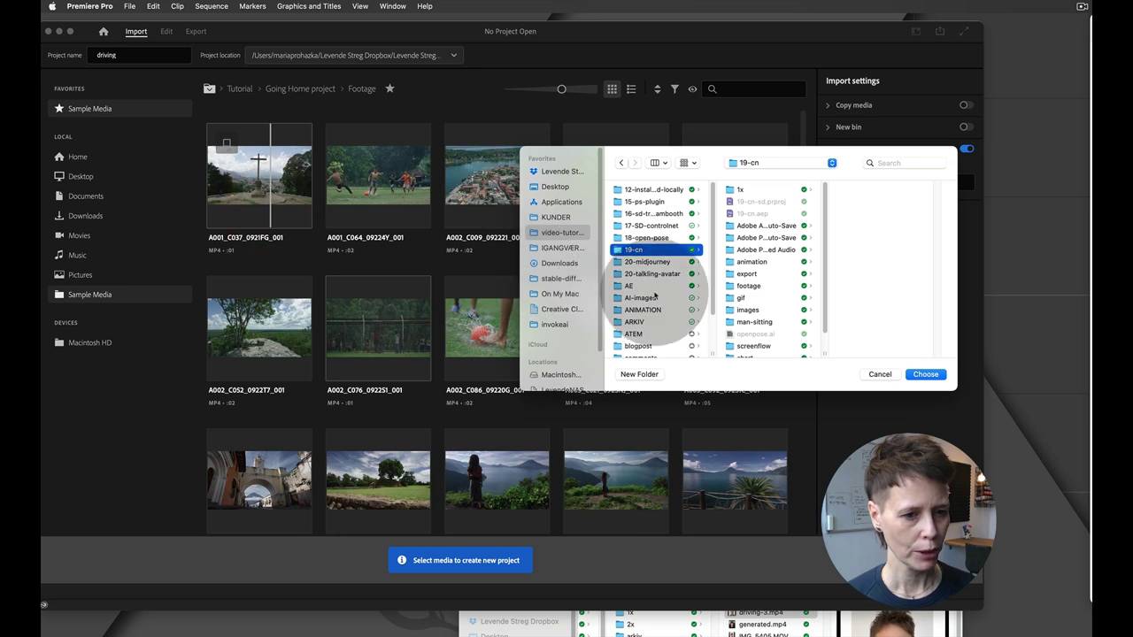
left_click(651, 273)
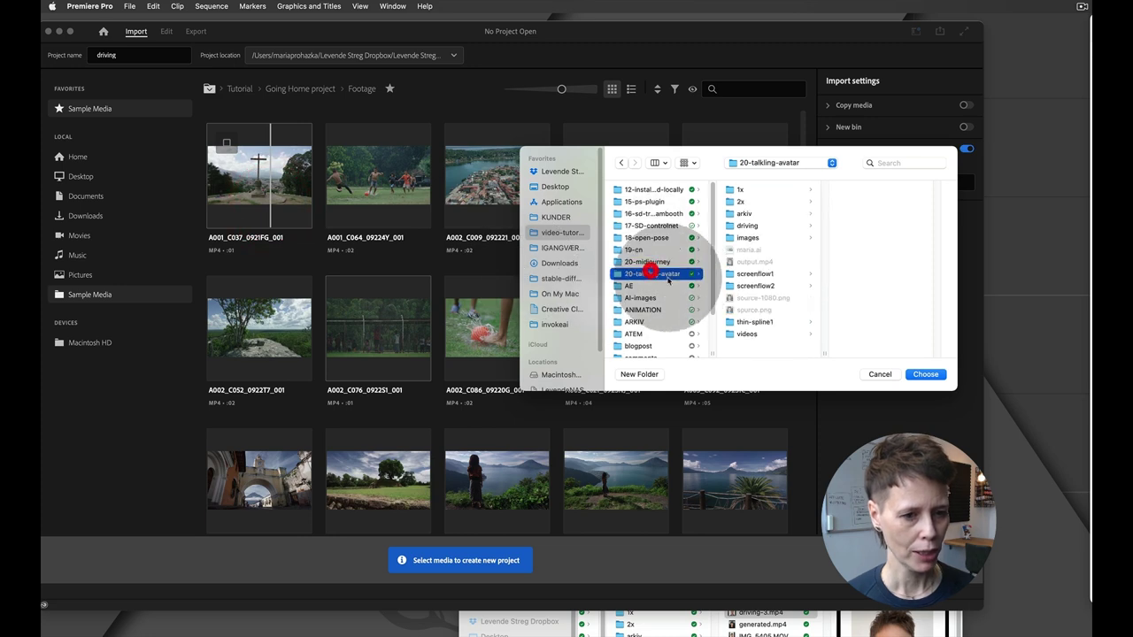
left_click(925, 374)
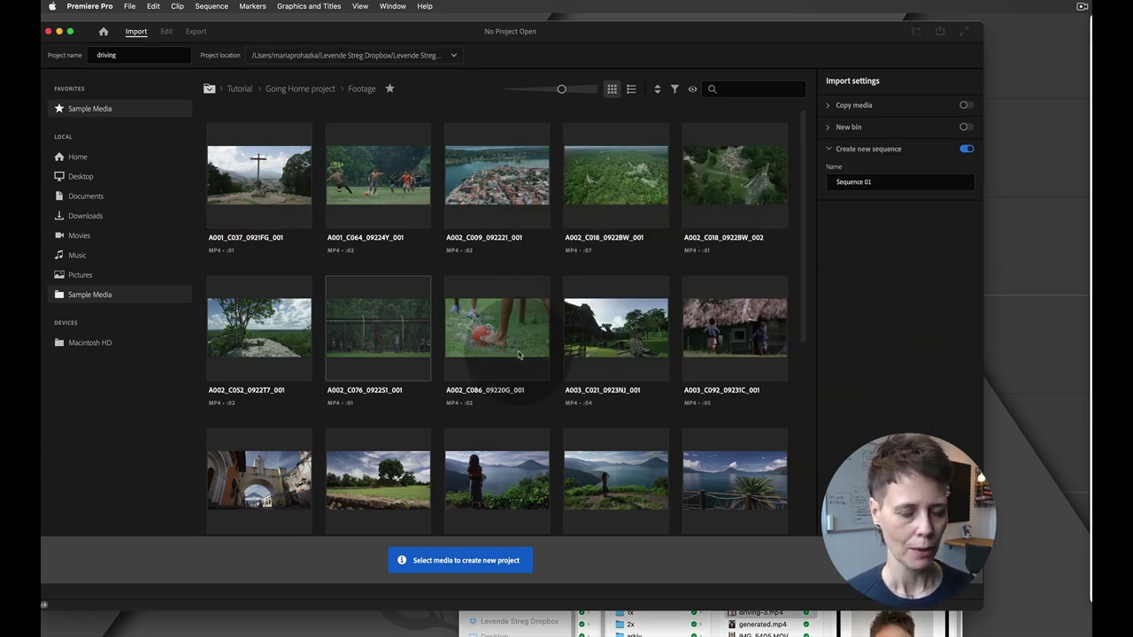
key("Return")
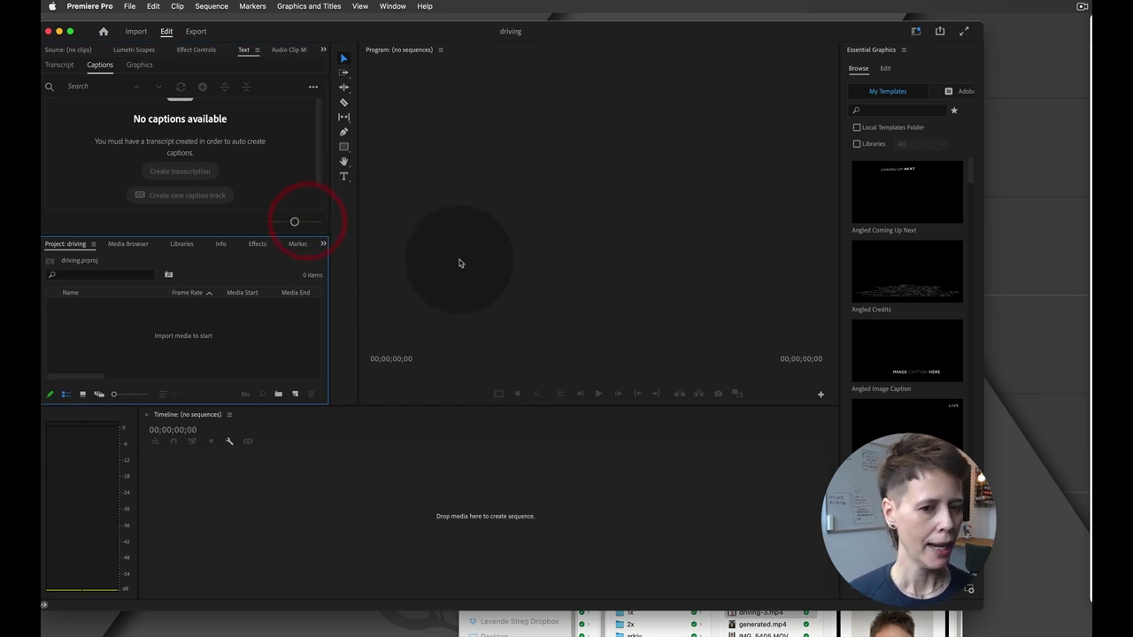
key("super+Tab")
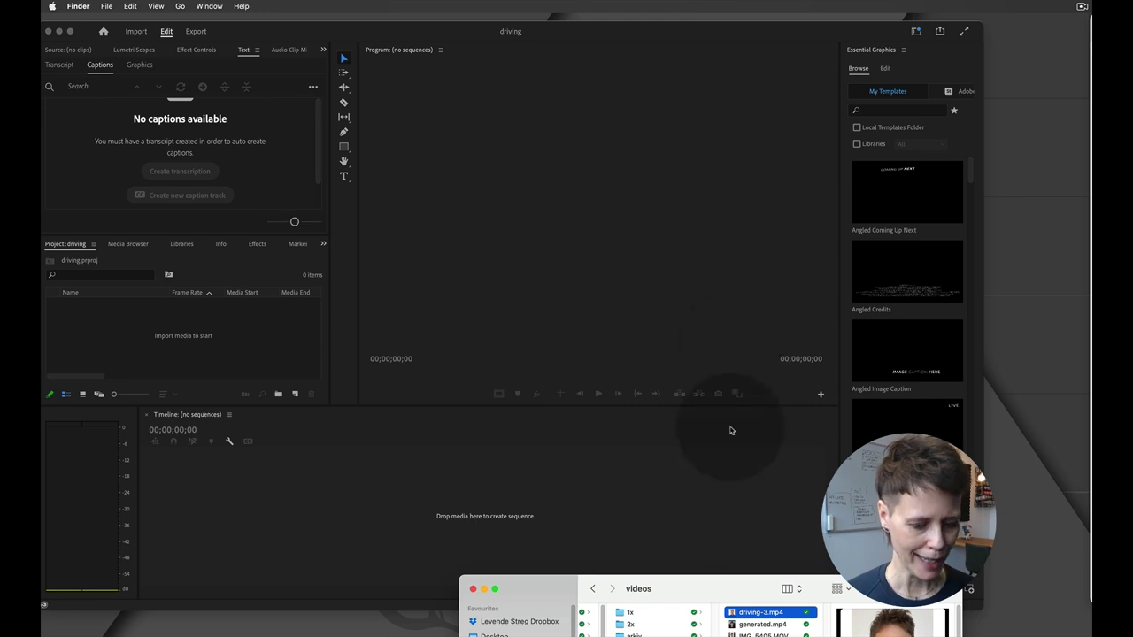
left_click_drag(738, 596, 102, 306)
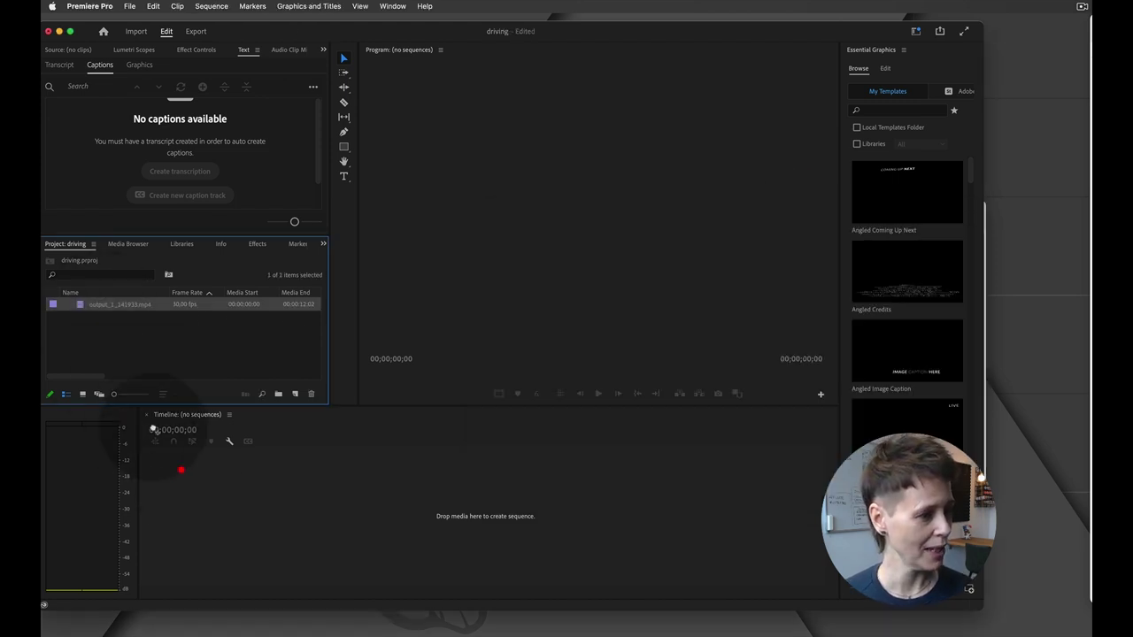
Make a sequence from the output_1_141933.mp4 avatar clip and play it back.
left_click_drag(180, 470, 177, 469)
left_click(358, 493)
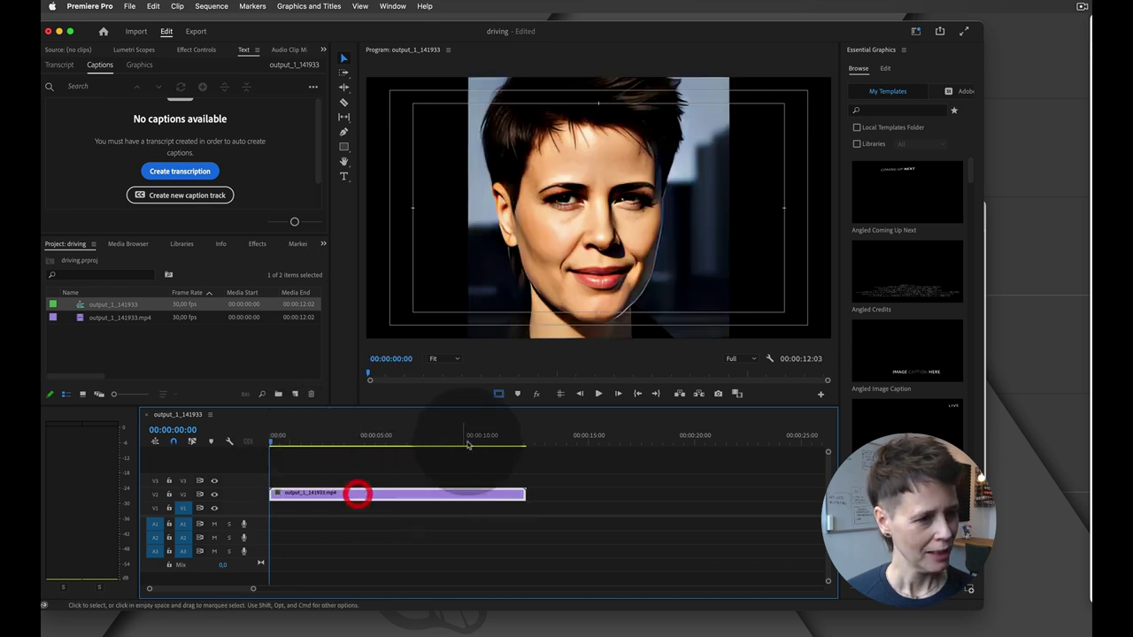
key("space")
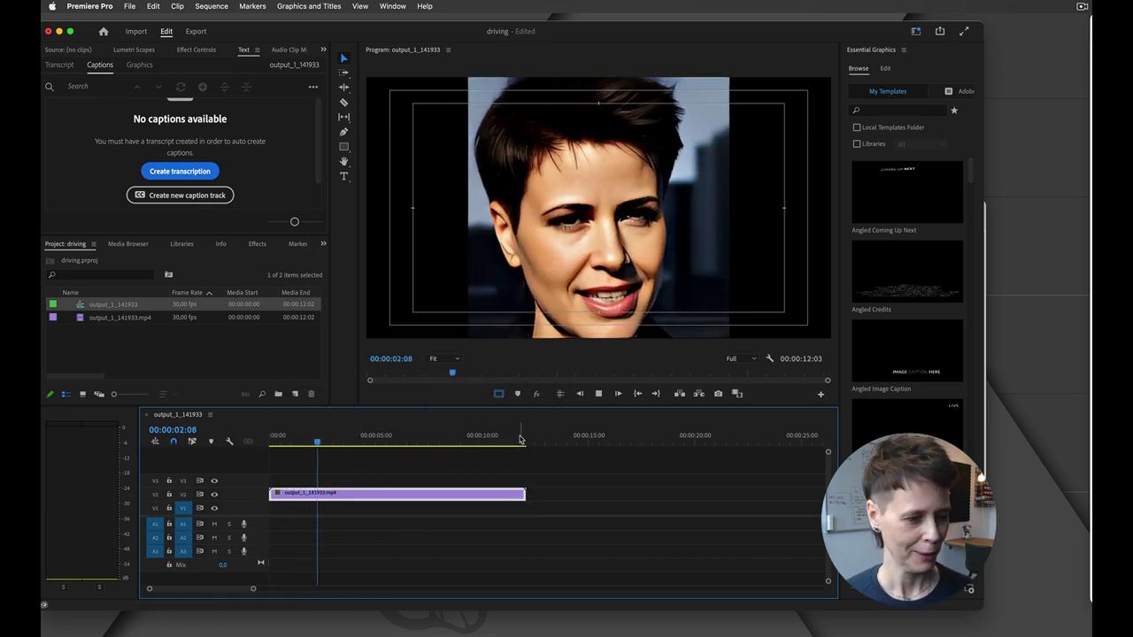
key("super+Tab")
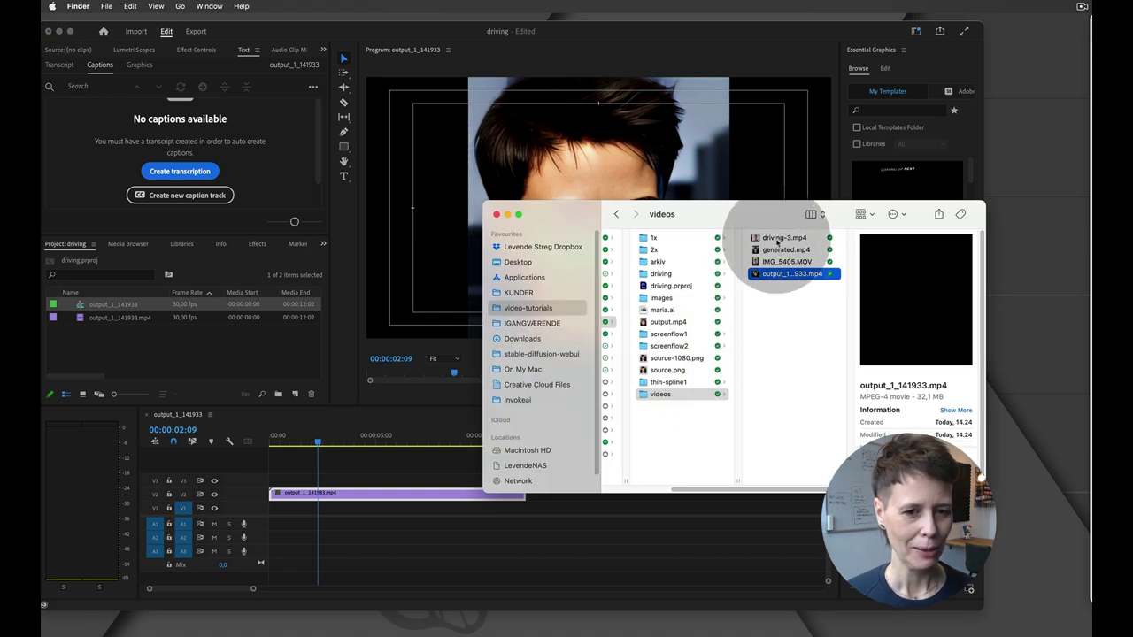
Import driving-3.mp4, place it on V1/A1 under the avatar clip, and play both together.
left_click(775, 239)
left_click_drag(772, 239, 164, 344)
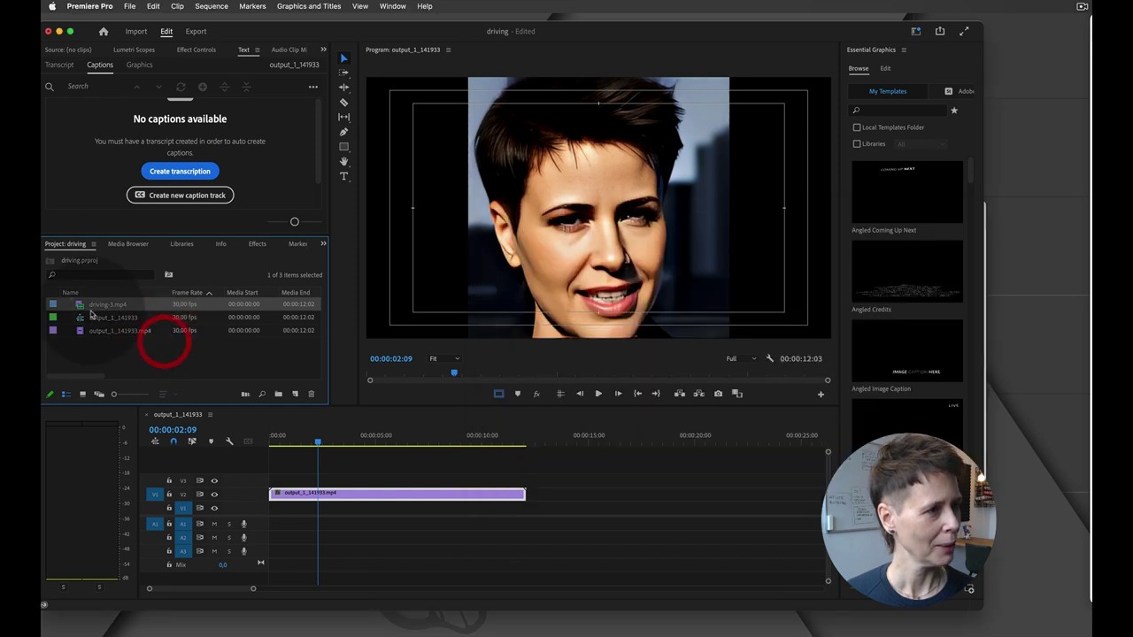
left_click_drag(83, 307, 266, 511)
left_click(257, 440)
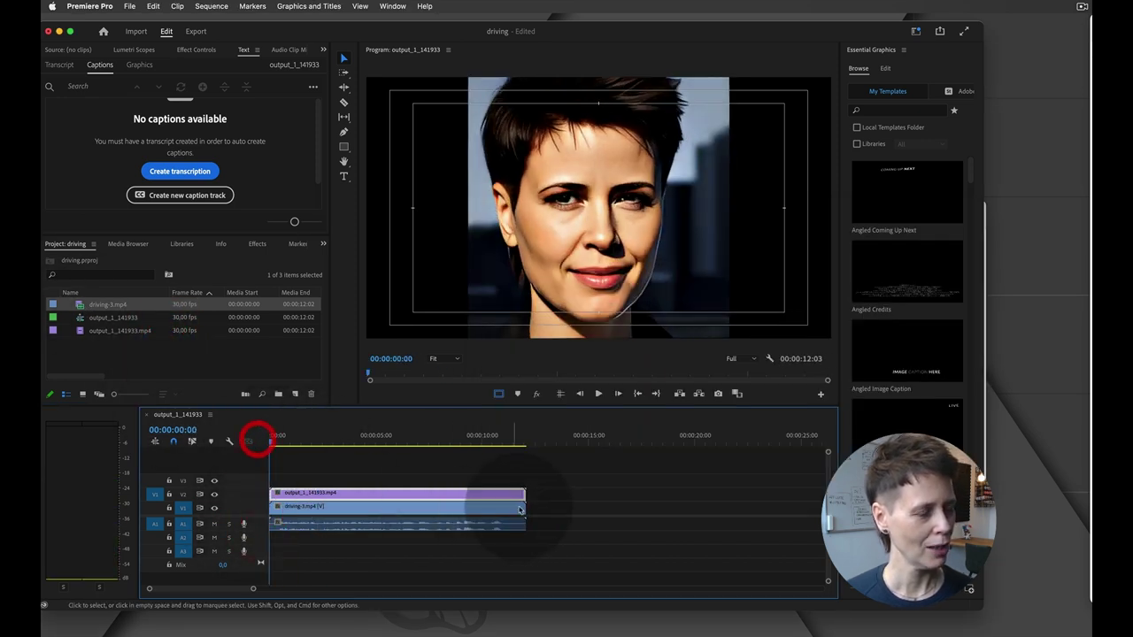
key("space")
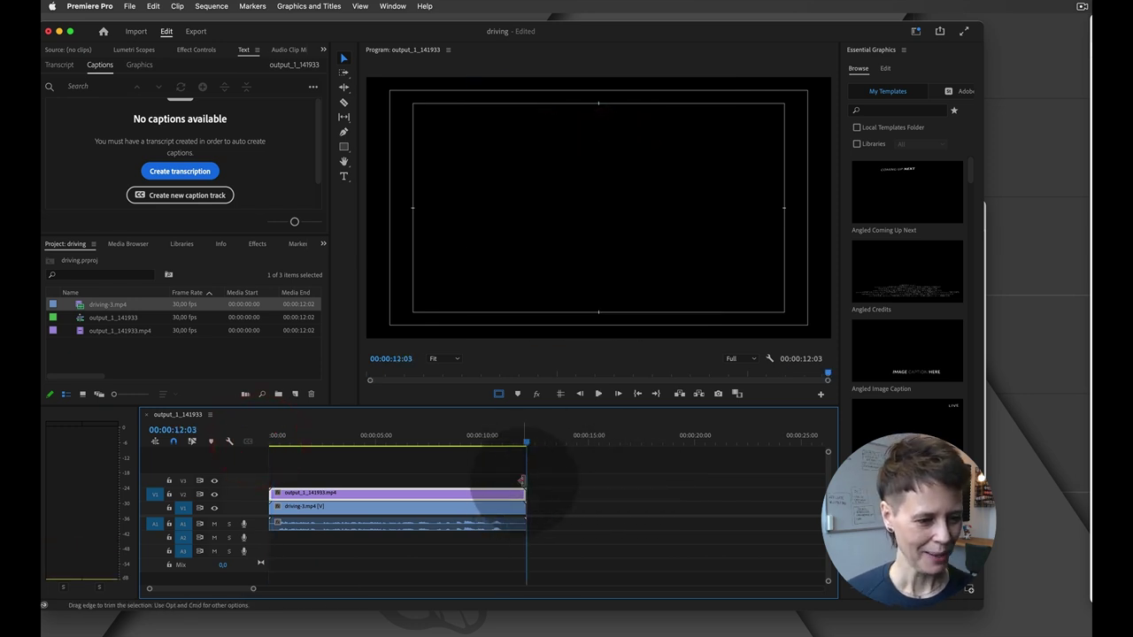
key("super+a")
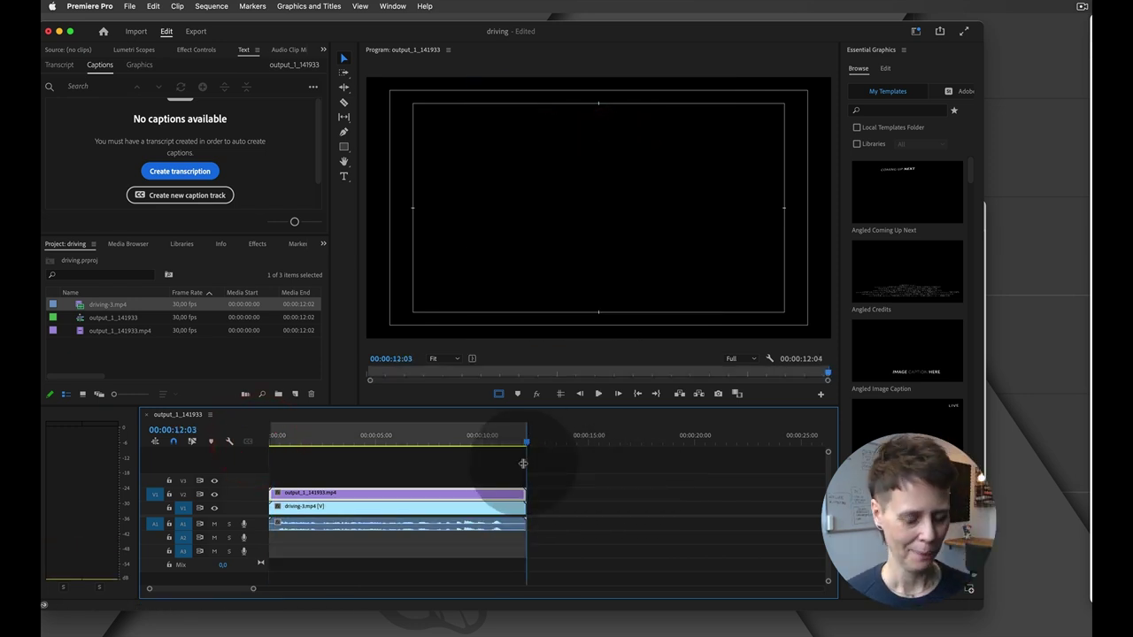
key("Left")
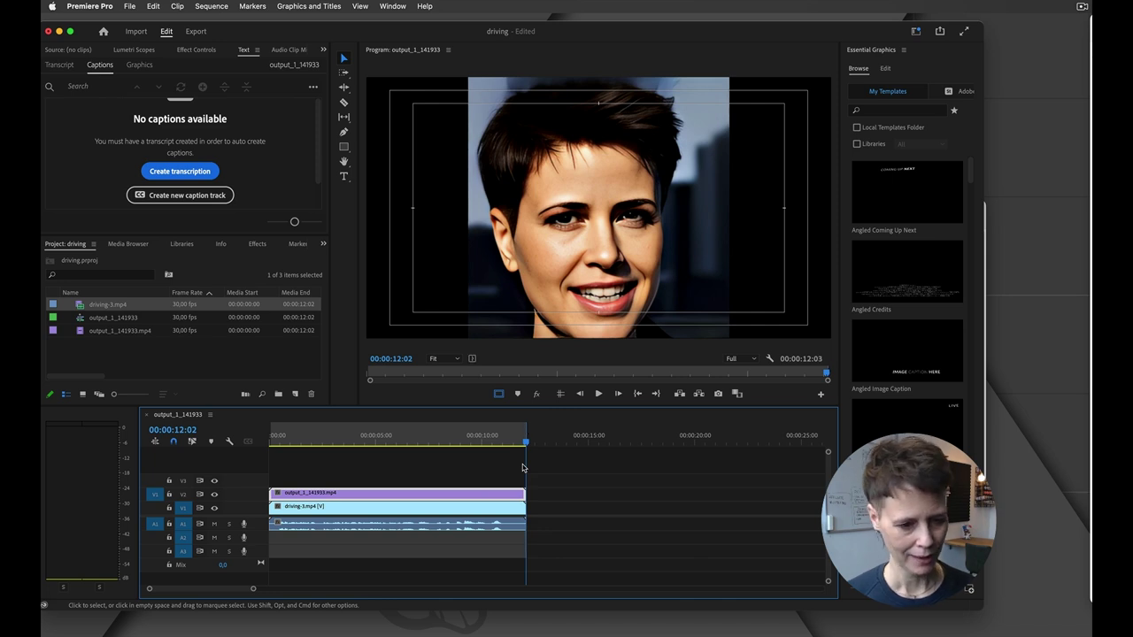
left_click(196, 32)
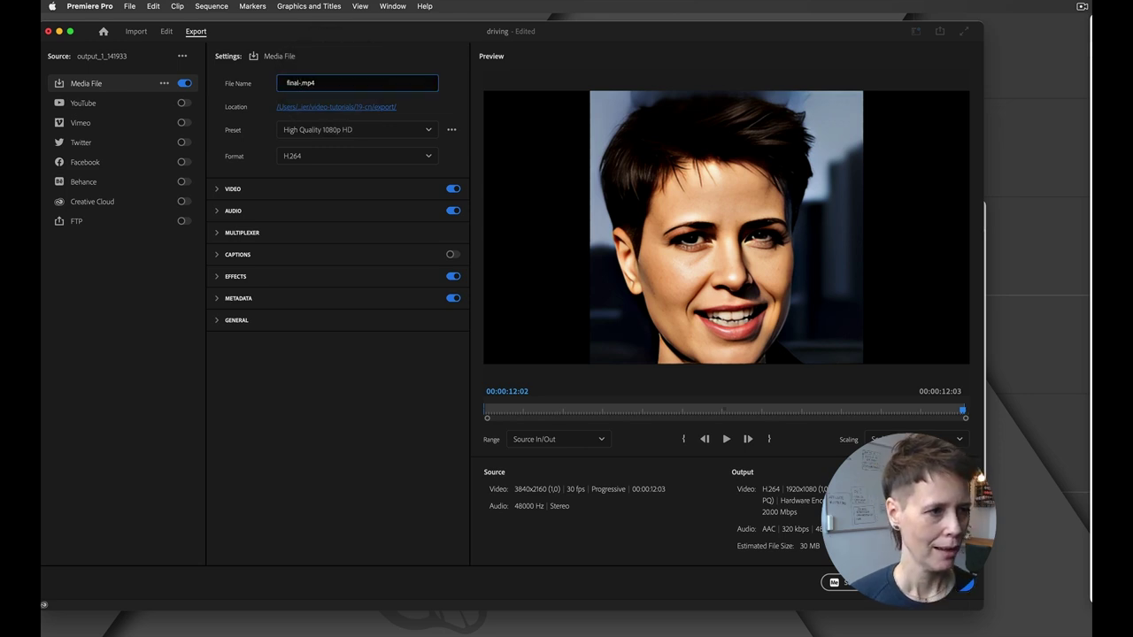
Export final-avatar.mp4 using the Match Source - Adaptive High Bitrate preset at 3840x2160.
left_click(338, 129)
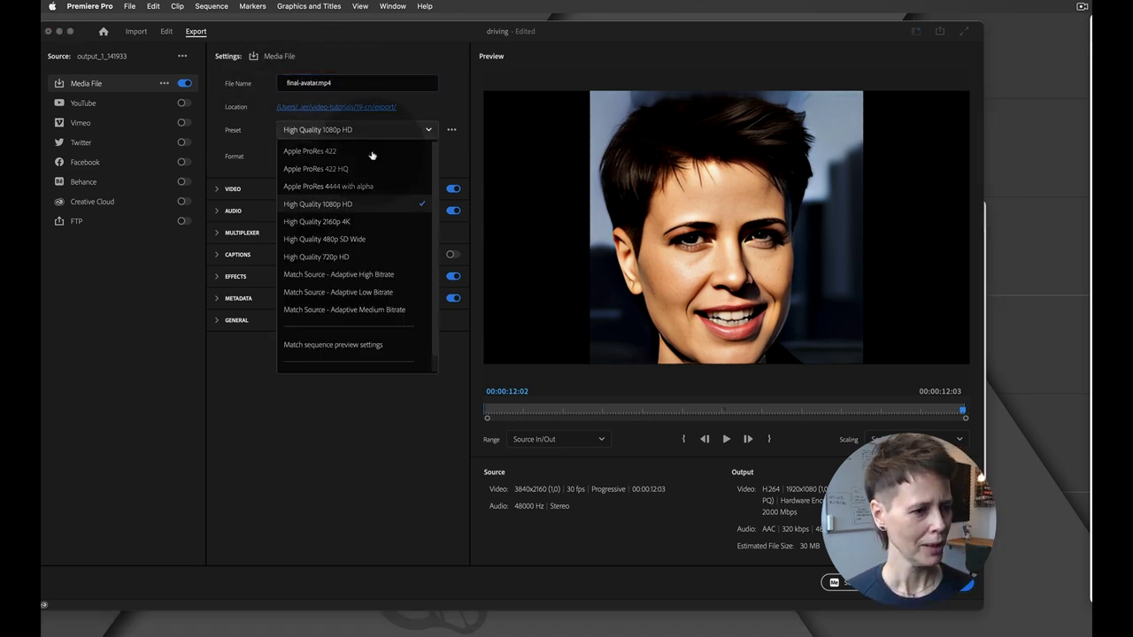
left_click(358, 276)
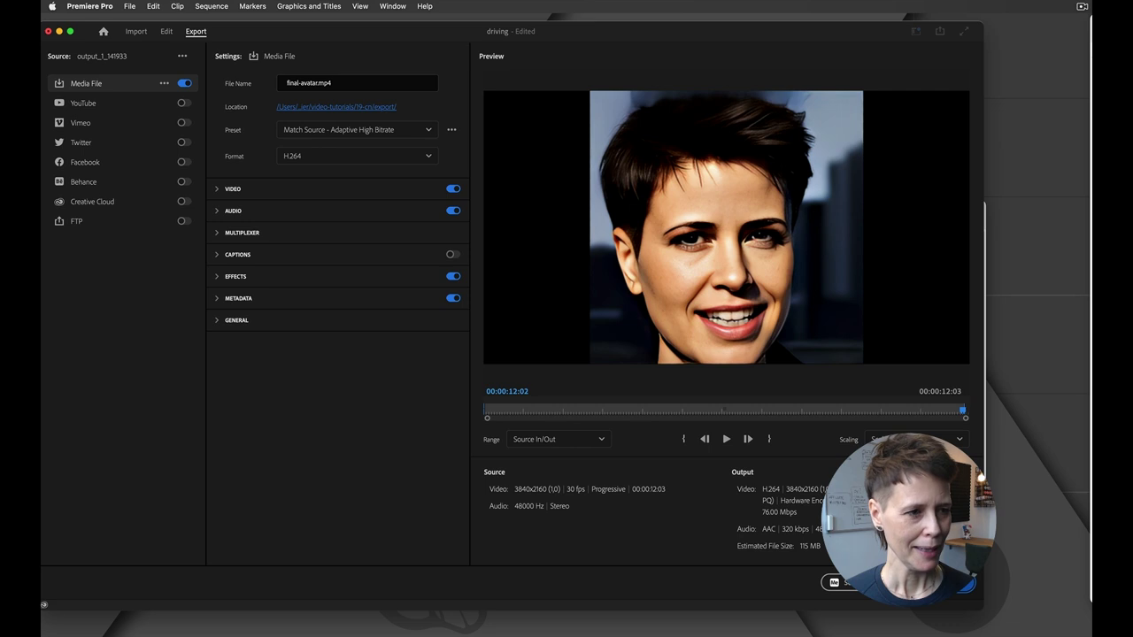
left_click(850, 582)
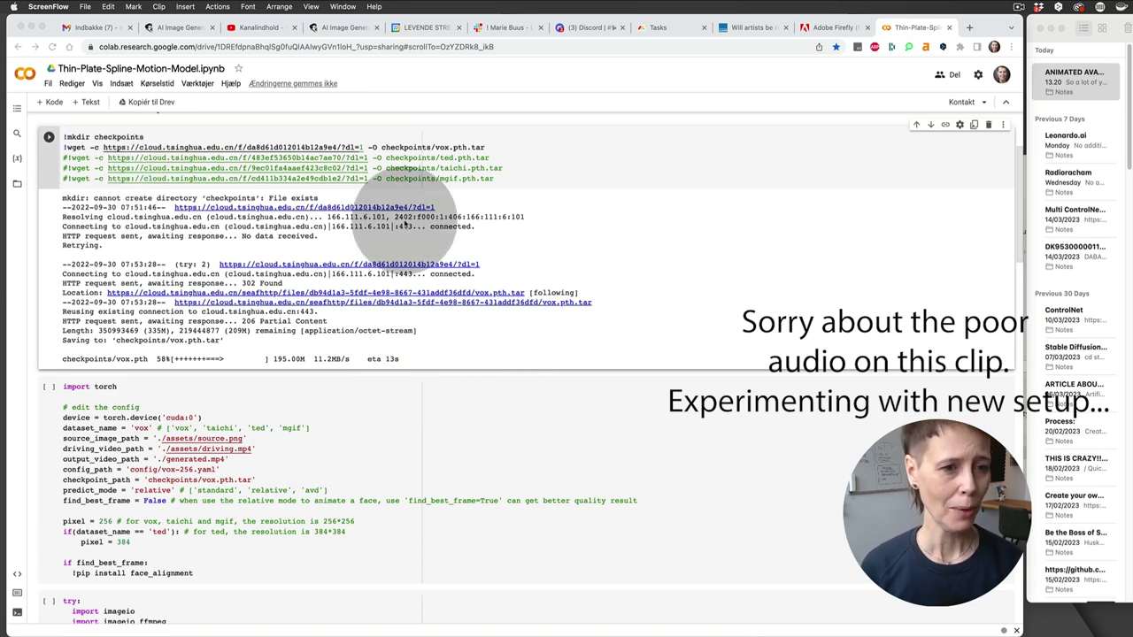
Run the git clone cell (accepting the warning), the cd cell, and the vox.pth.tar download cell.
scroll(343, 157, "up", 3)
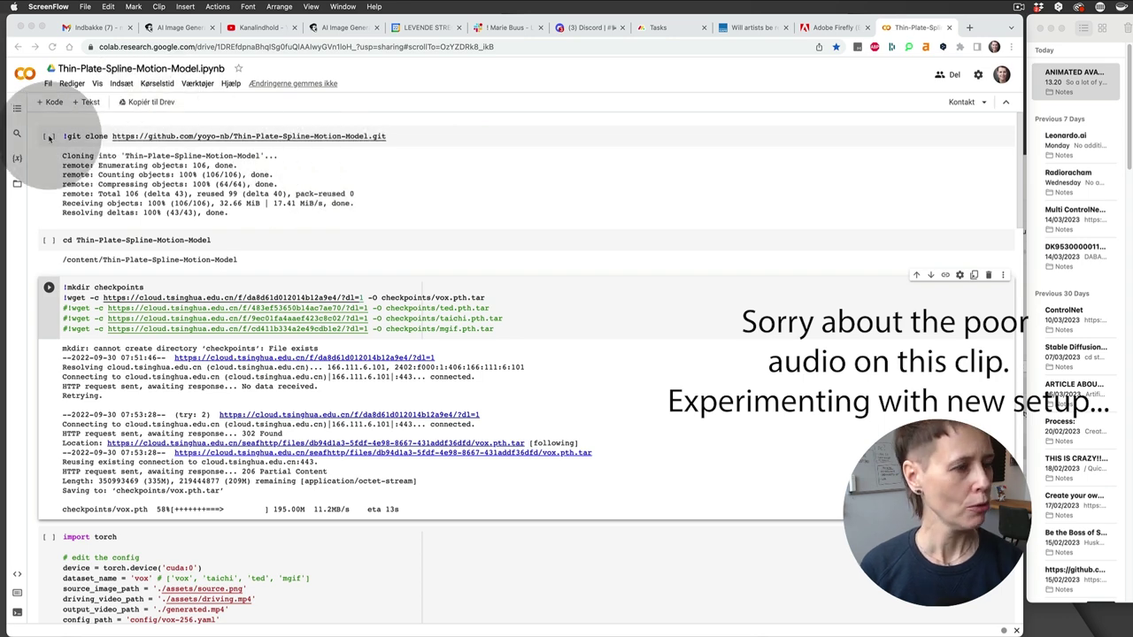
left_click(49, 136)
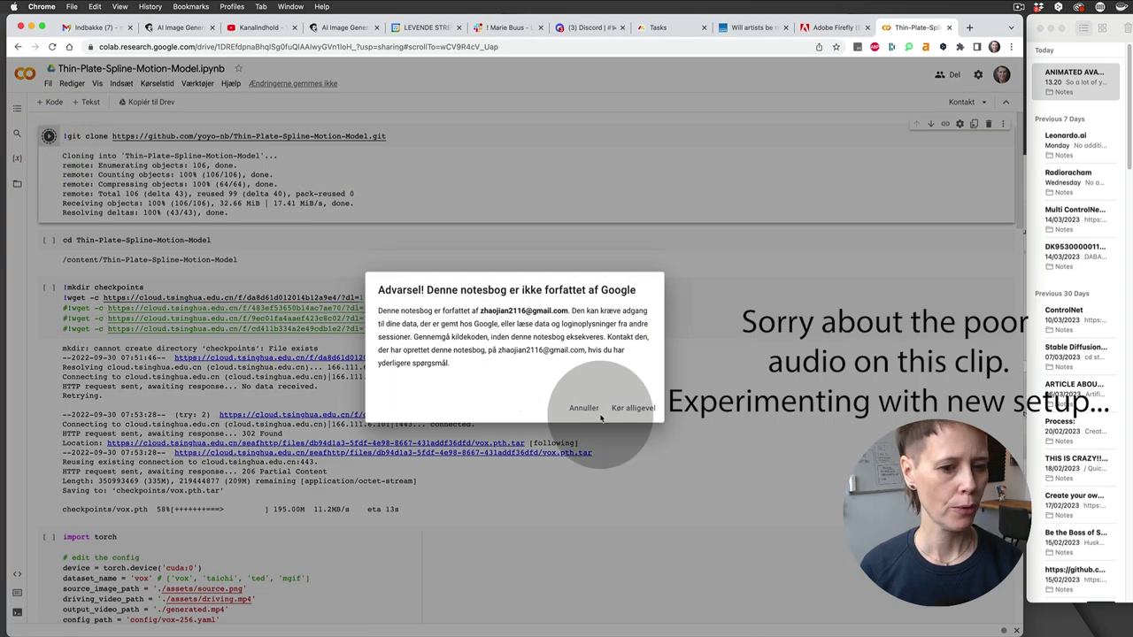
left_click(630, 406)
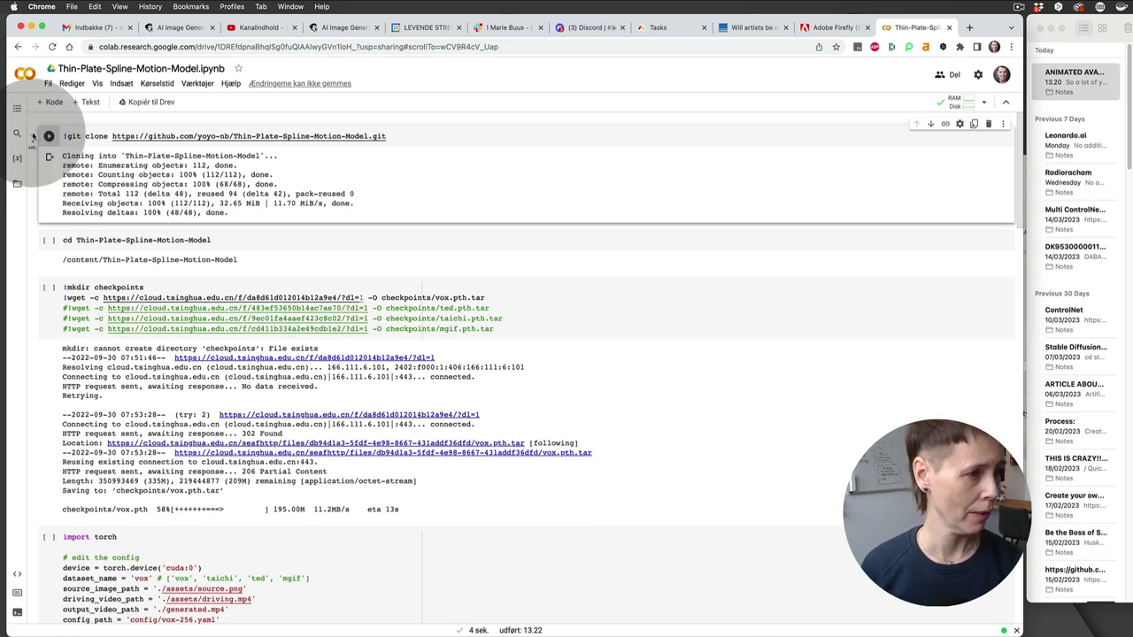
left_click(49, 240)
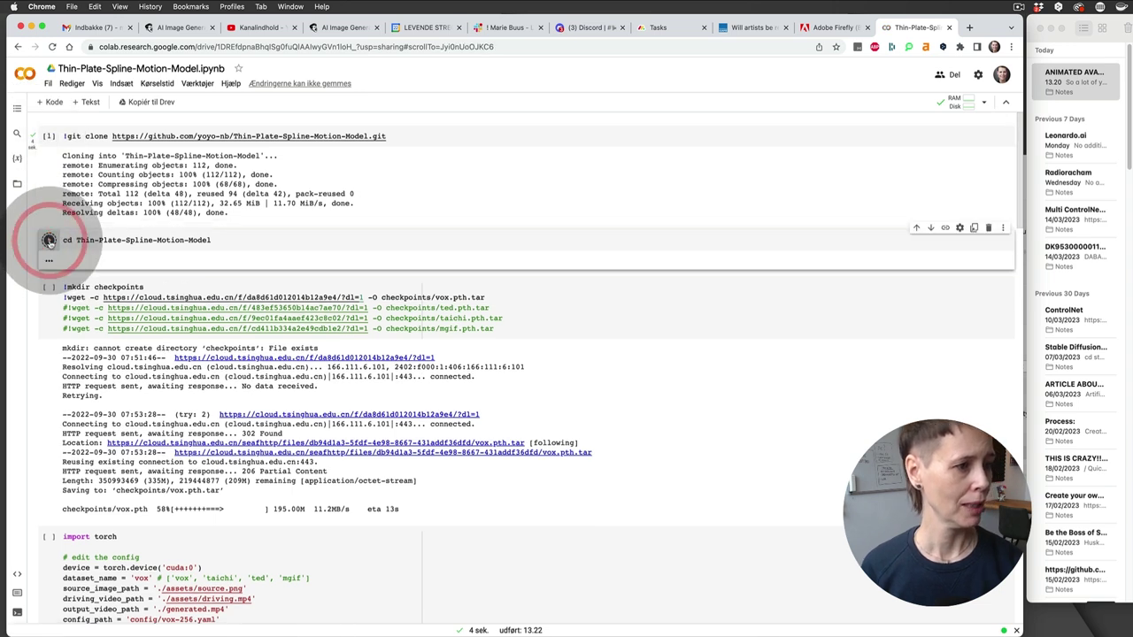
left_click(48, 287)
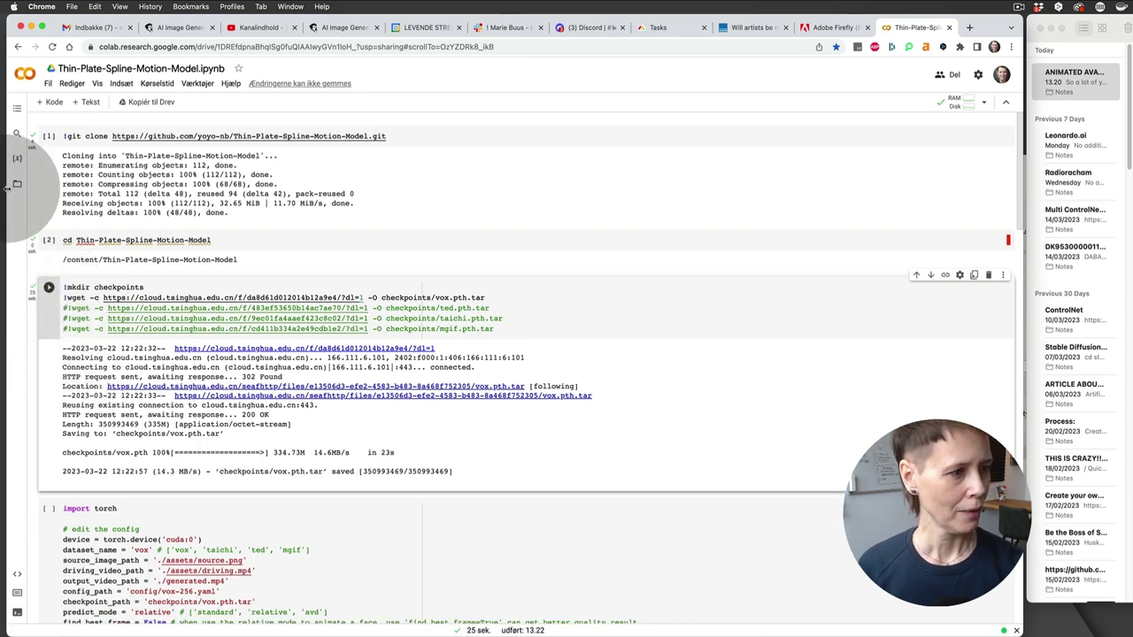
Delete the sample source.png and driving.mp4 from the Thin-Plate-Spline-Motion-Model assets folder.
left_click(17, 184)
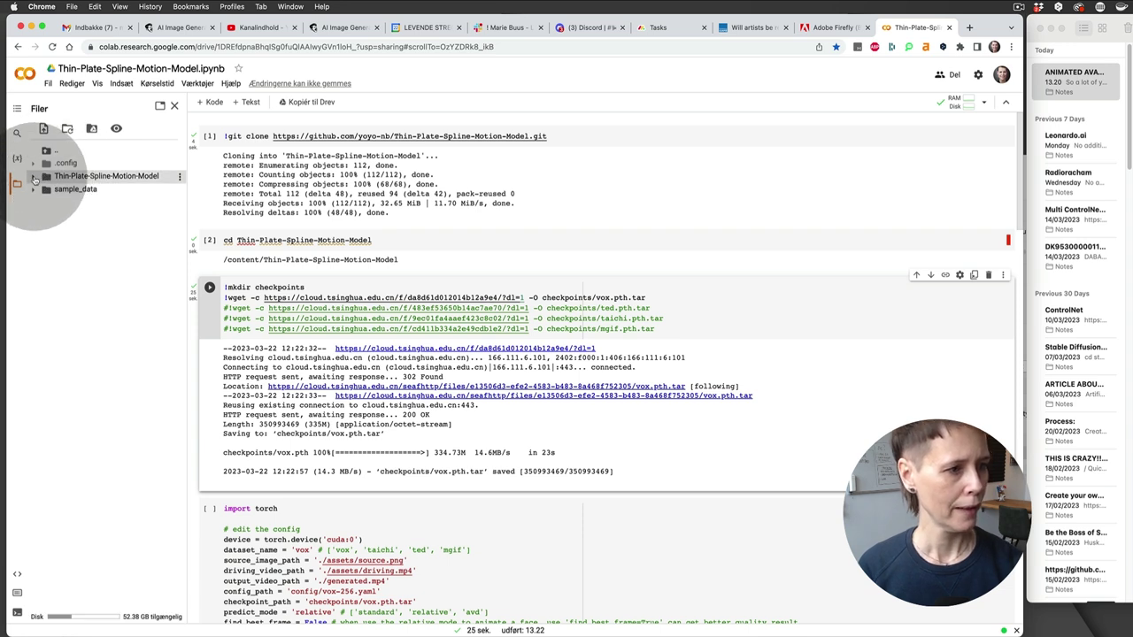
left_click(34, 178)
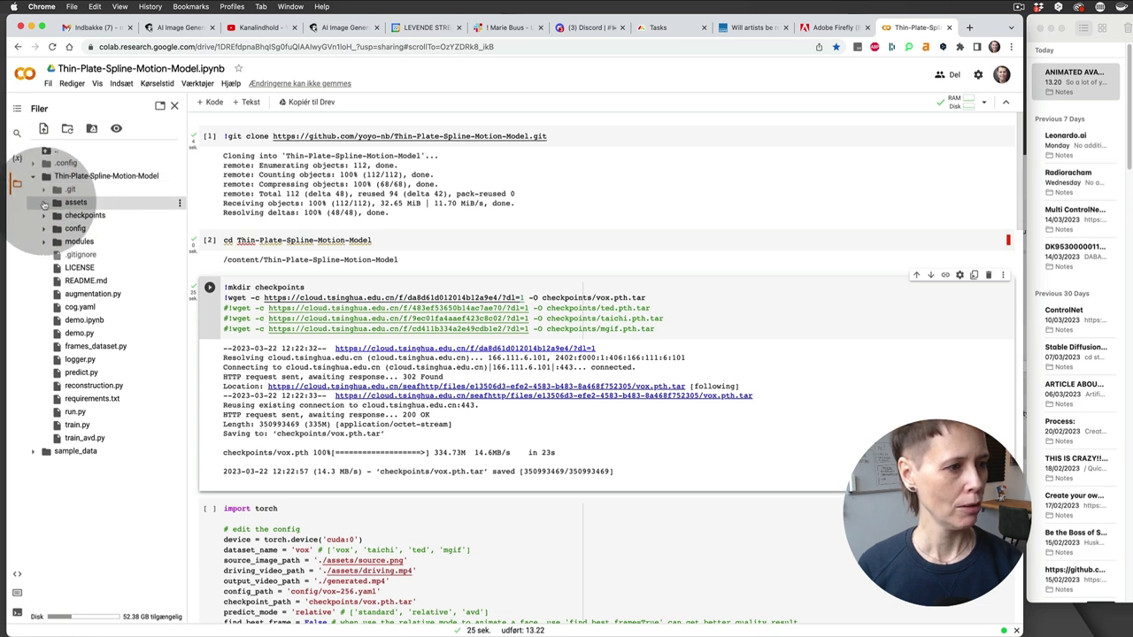
left_click(45, 203)
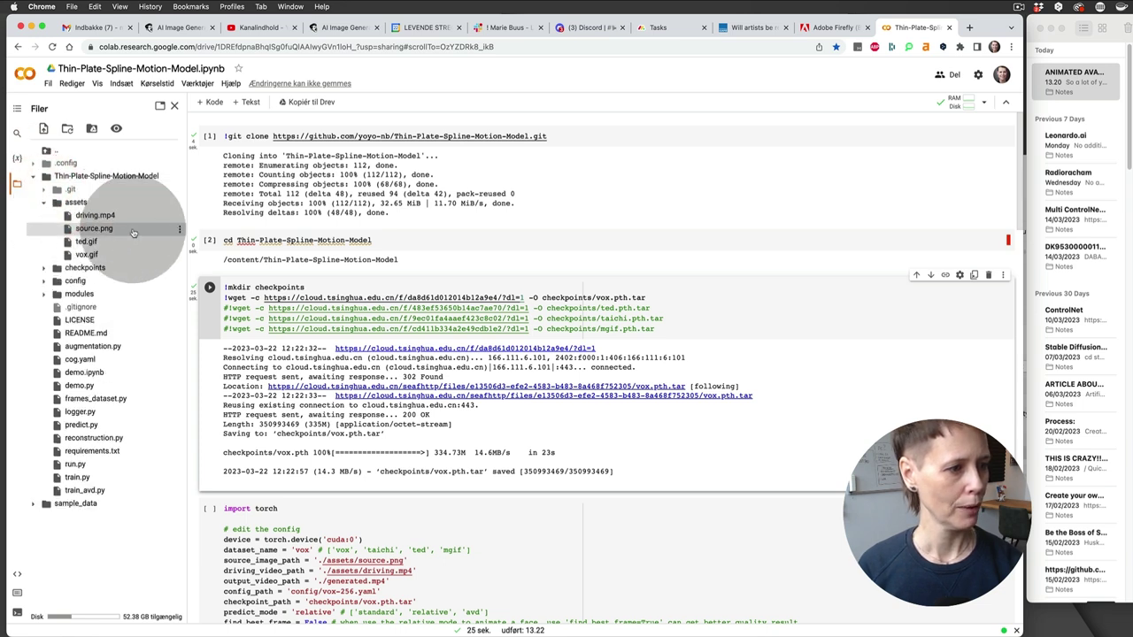
left_click(179, 229)
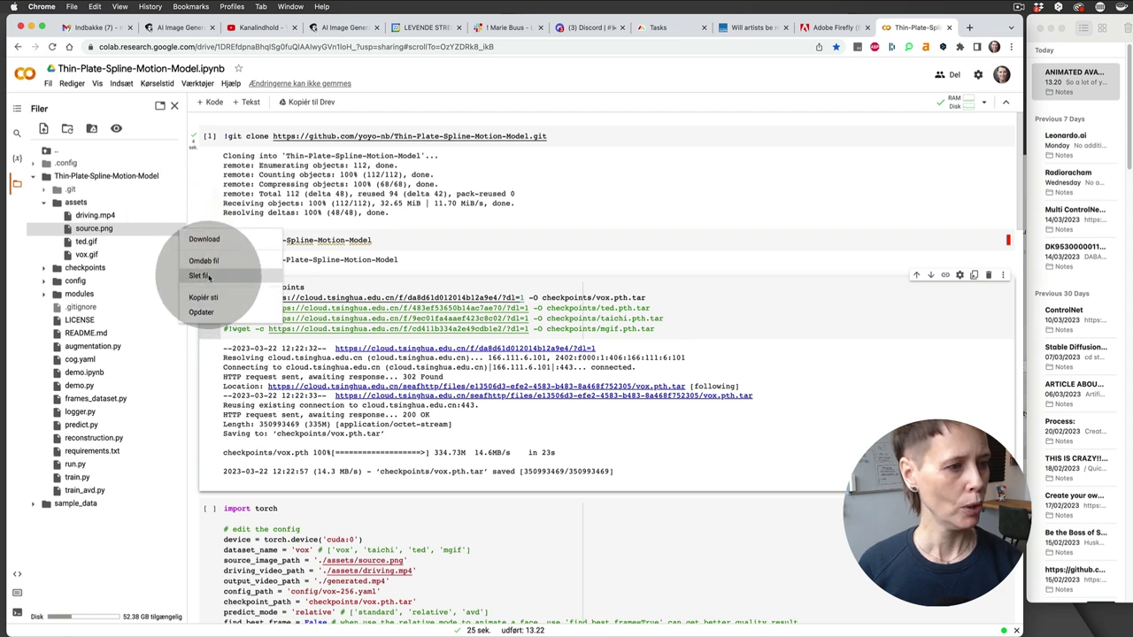
left_click(200, 276)
left_click(577, 375)
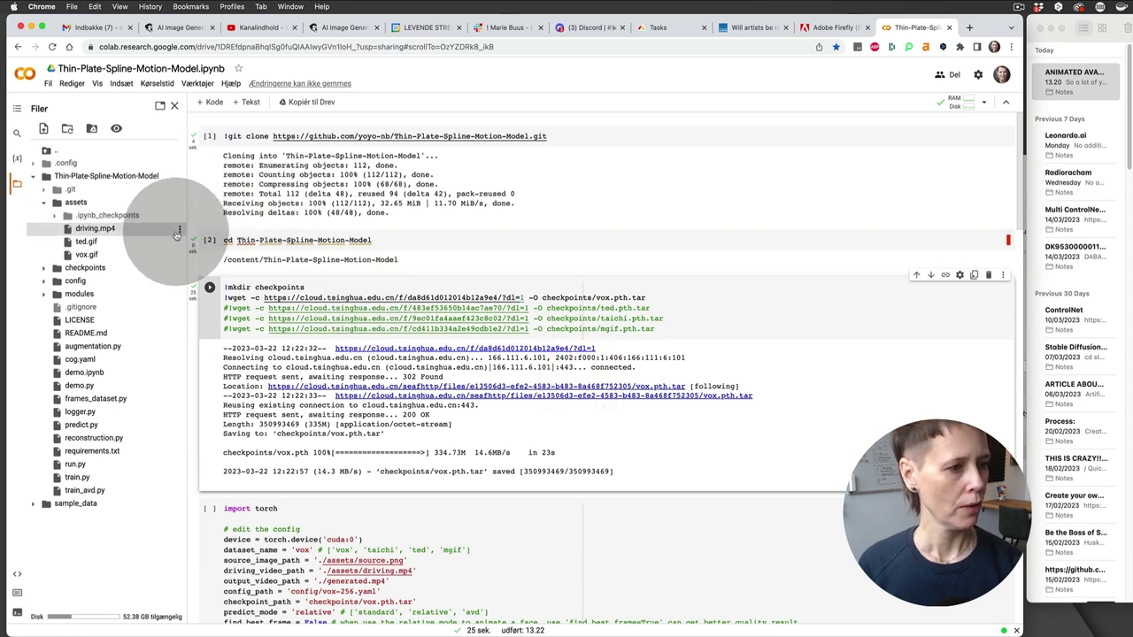
left_click(179, 231)
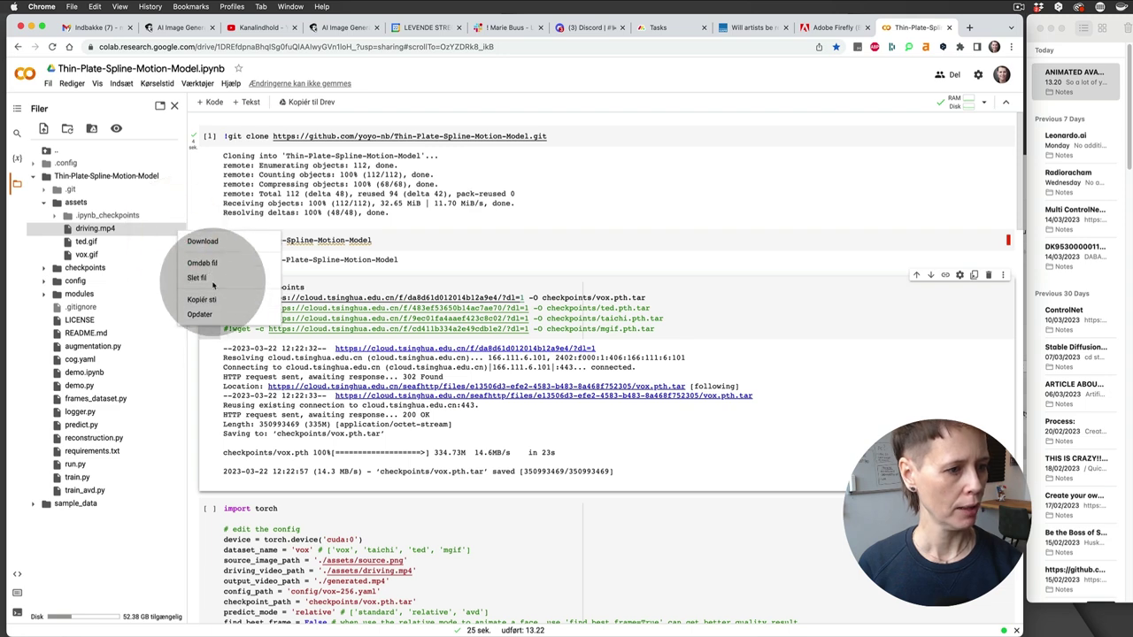
left_click(212, 280)
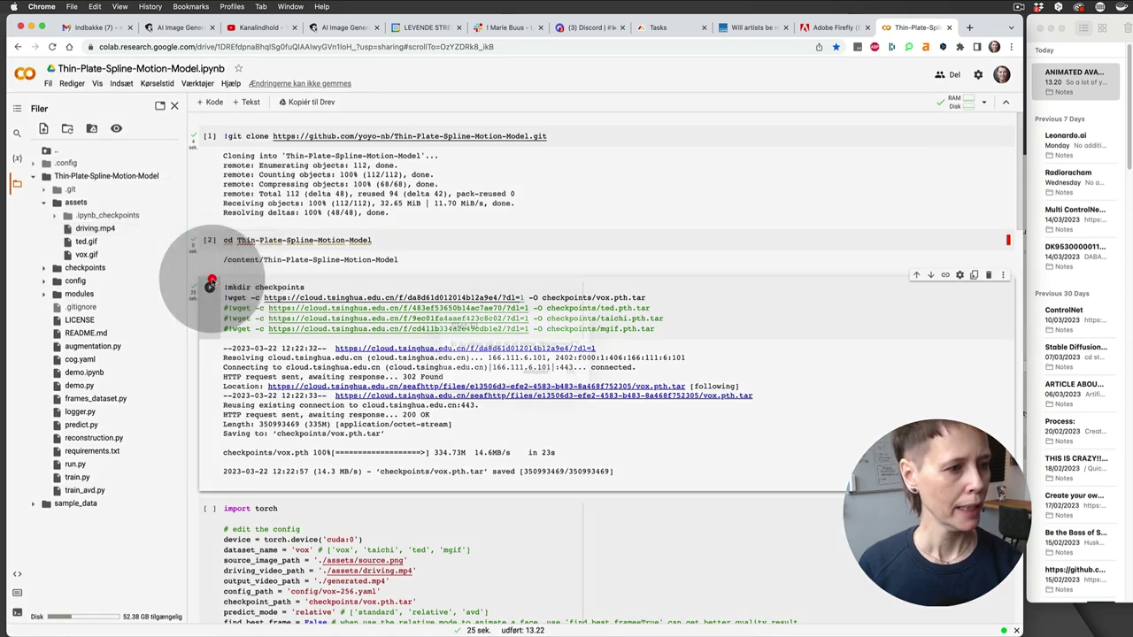
left_click(578, 377)
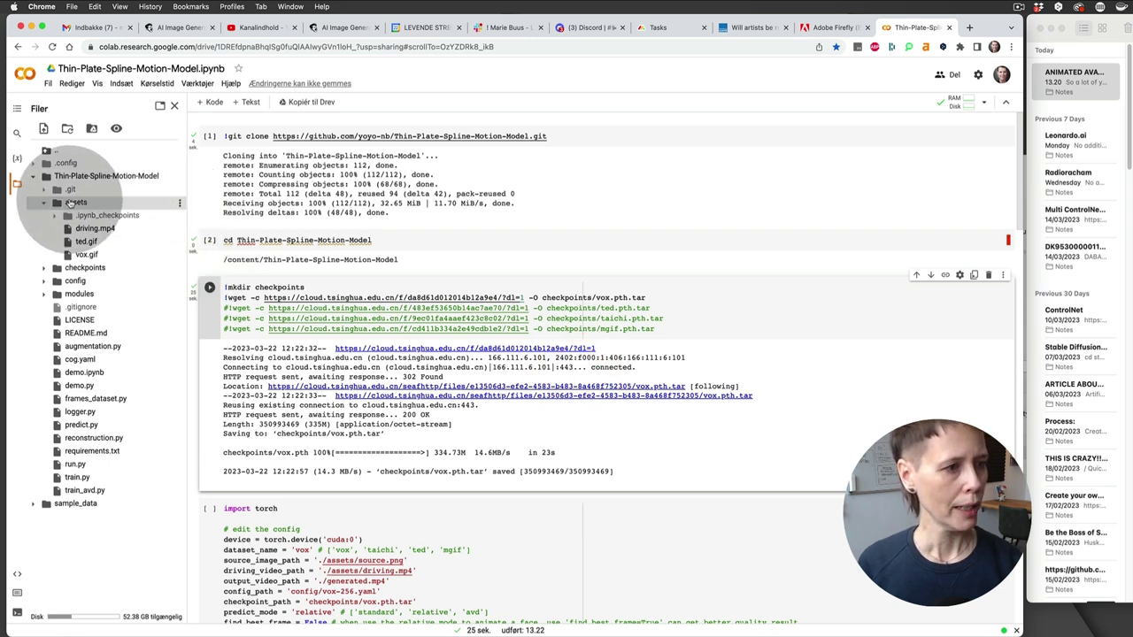
Upload your own driving.mp4 and source.png into the assets folder.
left_click(180, 204)
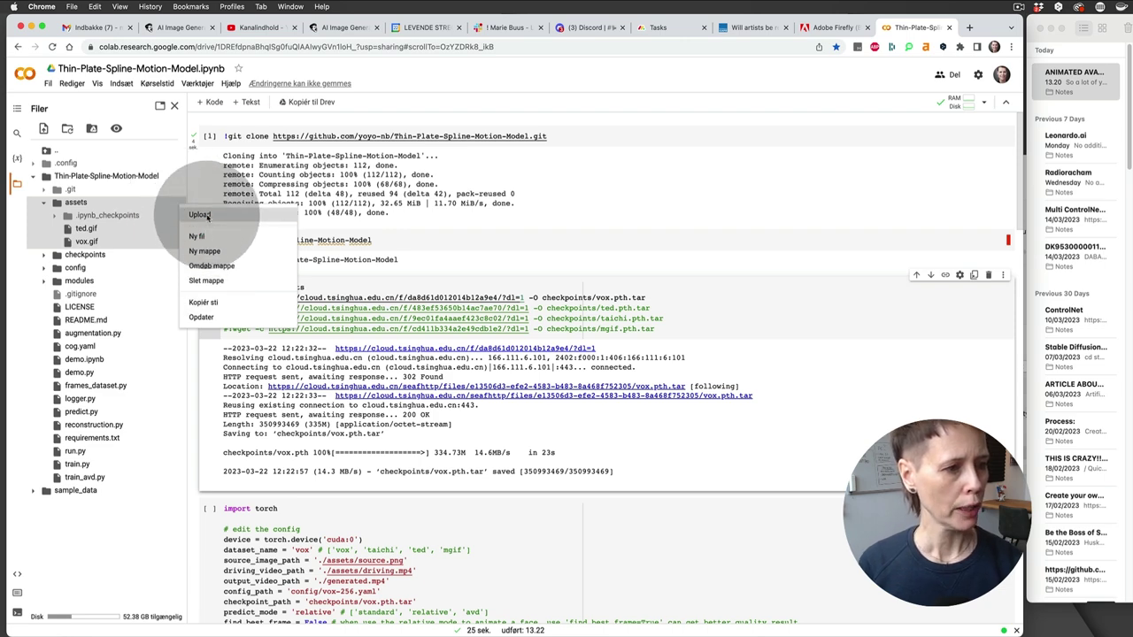
left_click(200, 215)
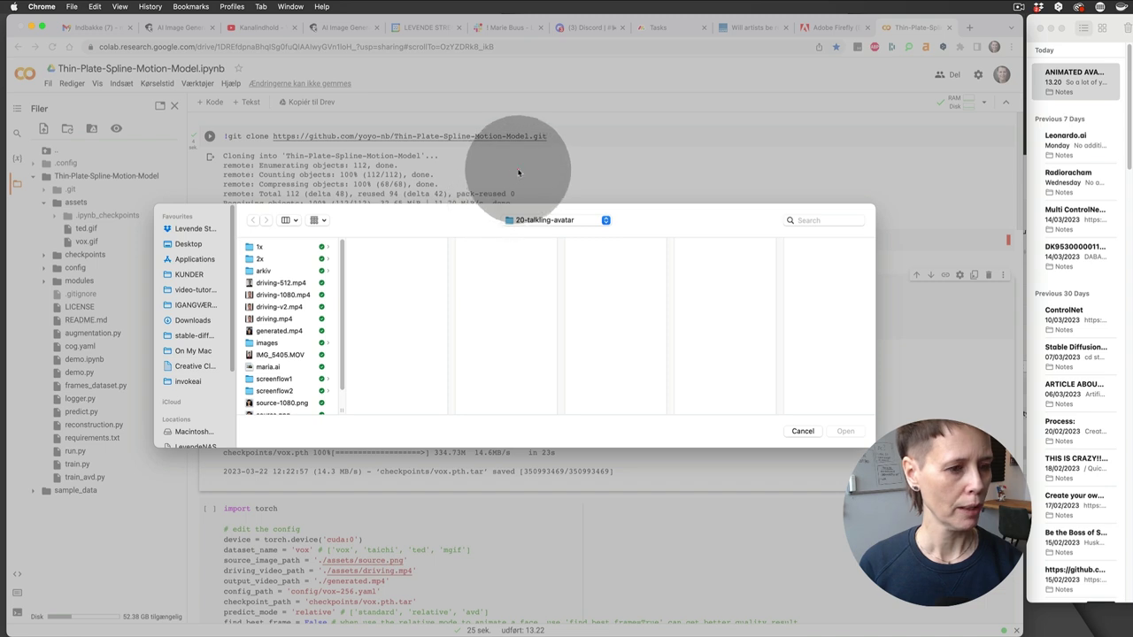
left_click(518, 171)
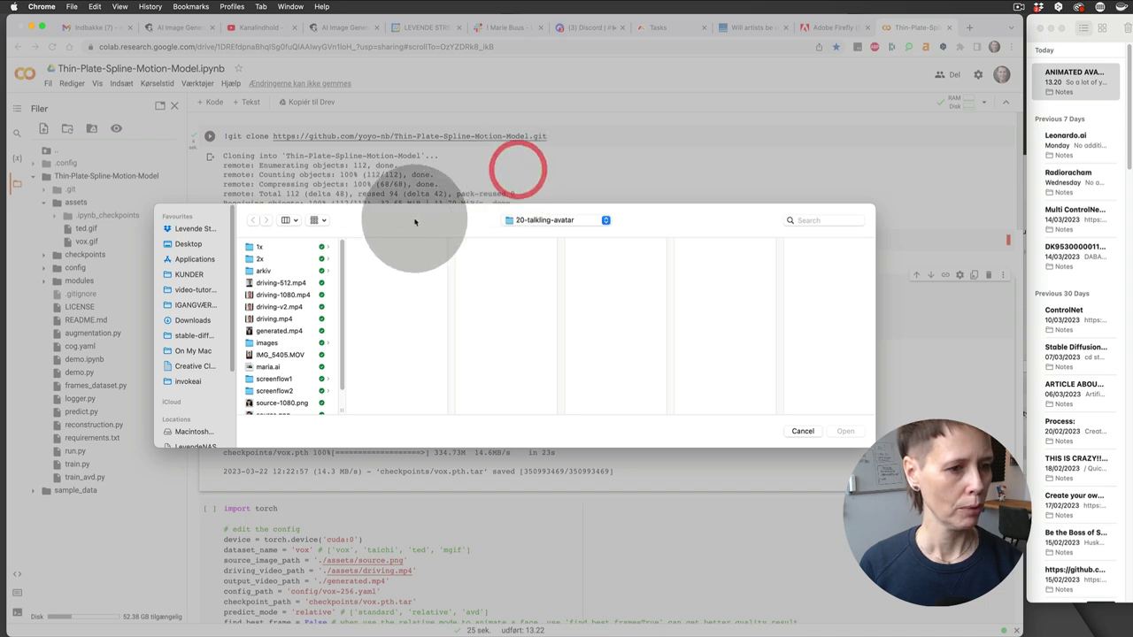
left_click(271, 320)
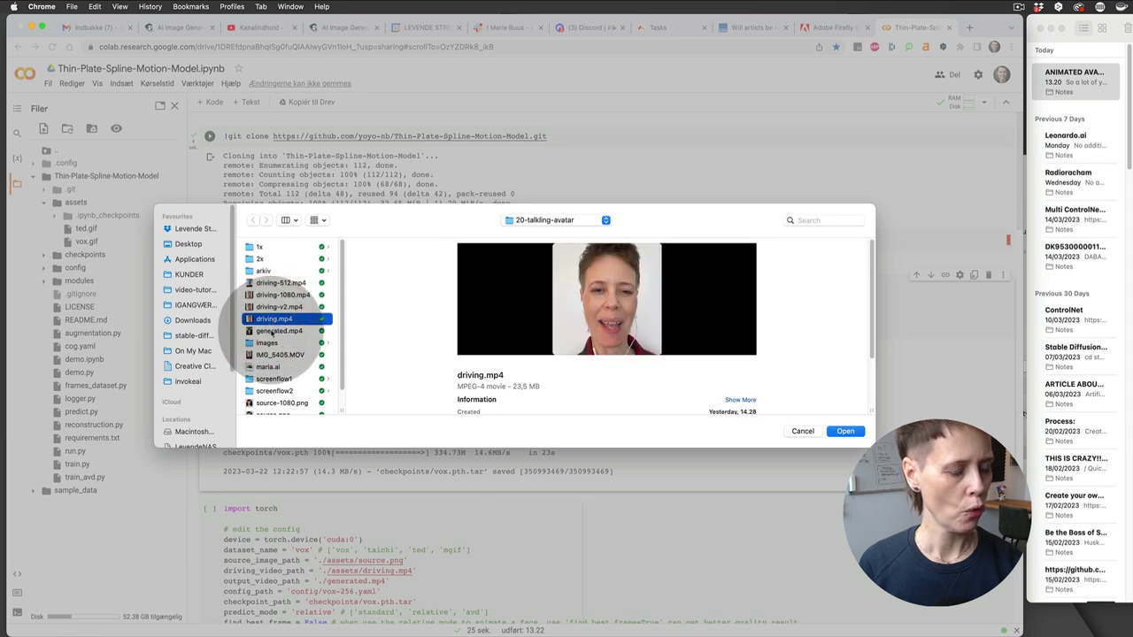
scroll(287, 376, "down", 2)
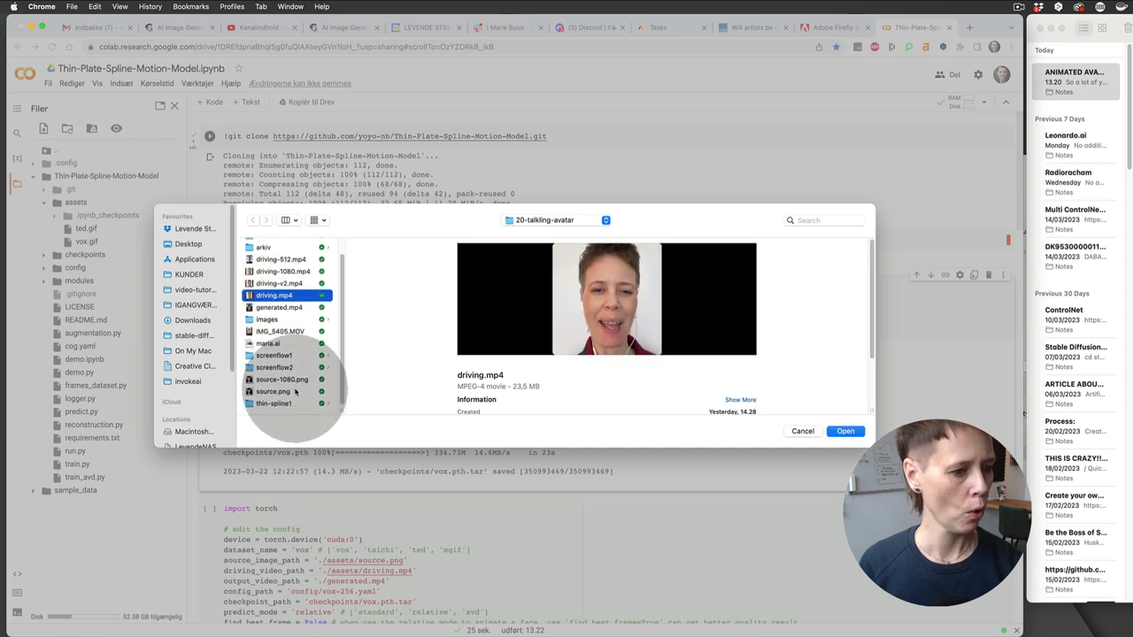
left_click(271, 391, "super")
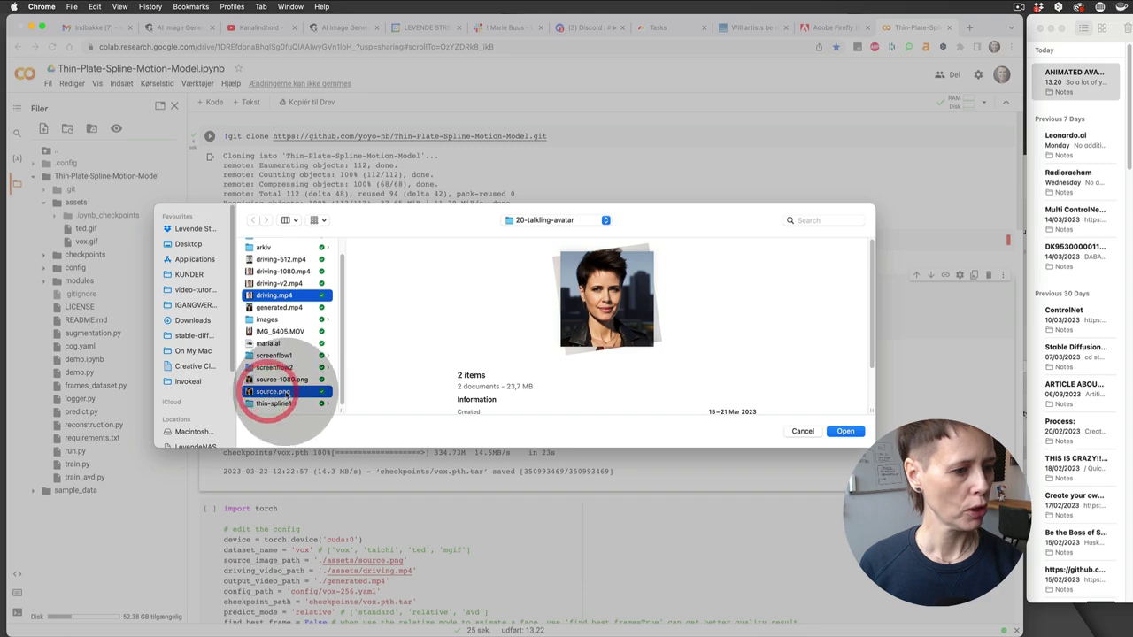
left_click(846, 431)
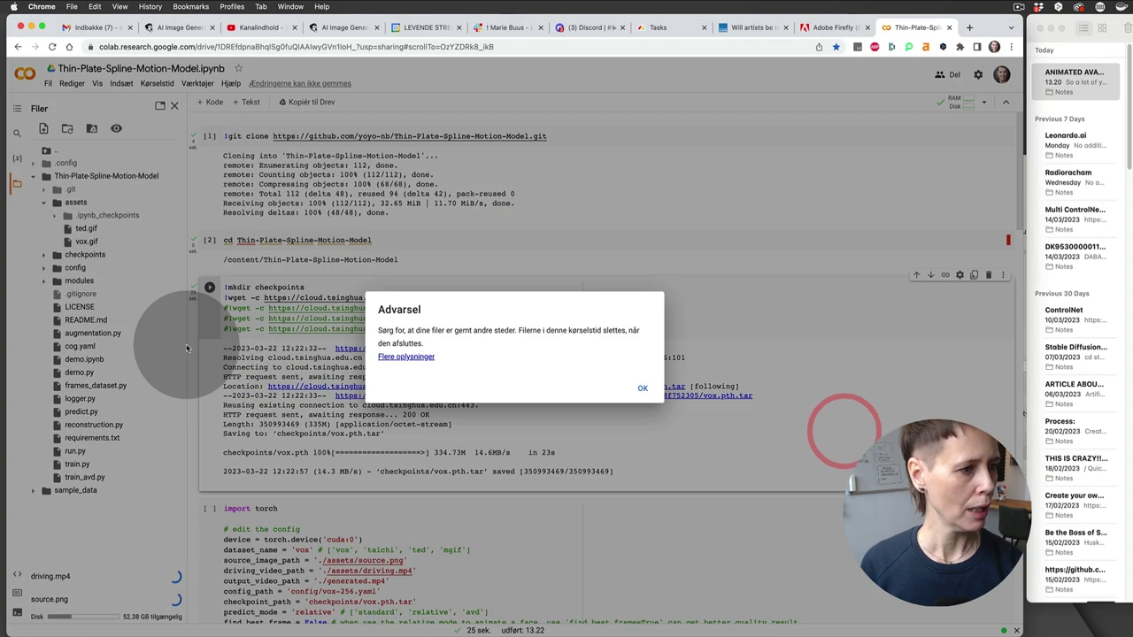
Dismiss the Advarsel warning that uploaded files are deleted when the runtime ends.
left_click(642, 390)
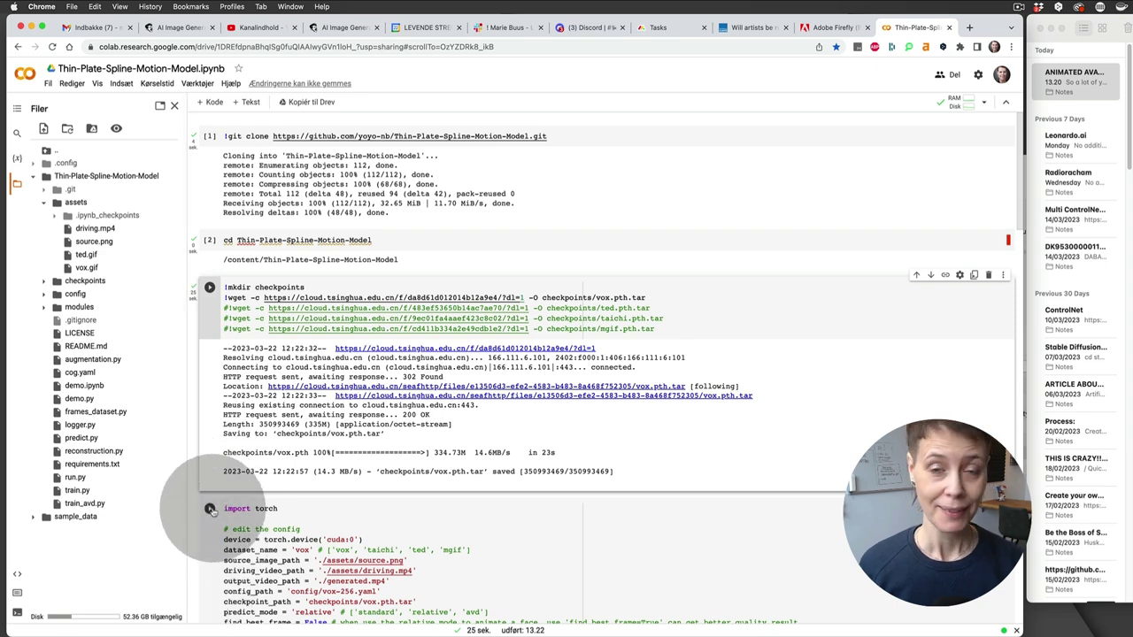
Run the import torch config cell to load and preview the portrait and driving video.
left_click(210, 510)
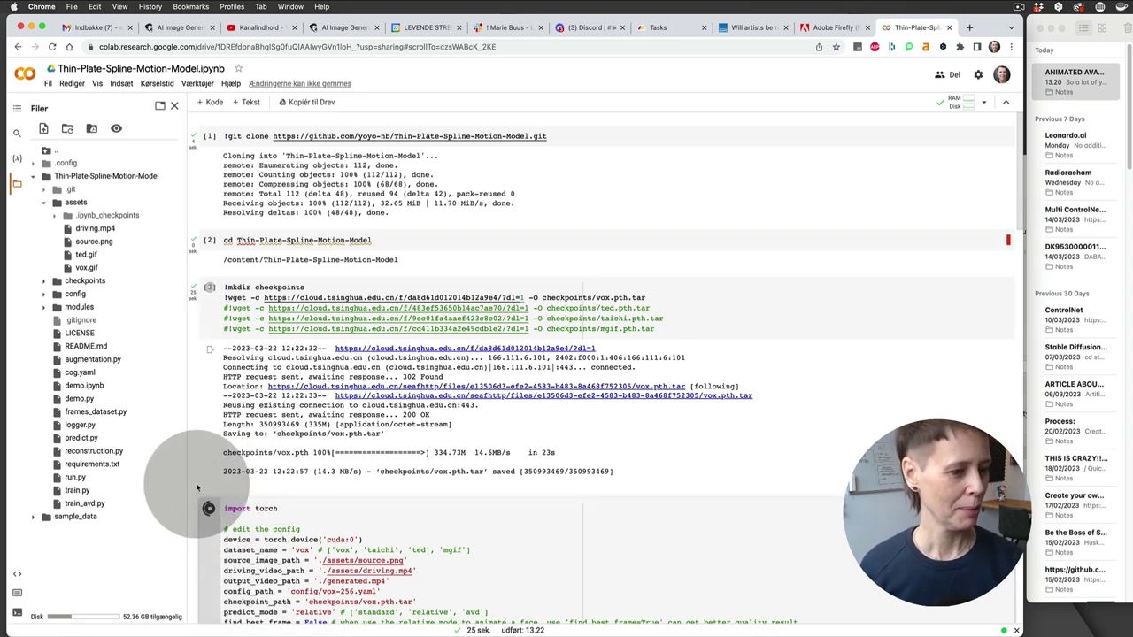
scroll(197, 485, "down", 5)
scroll(197, 483, "up", 2)
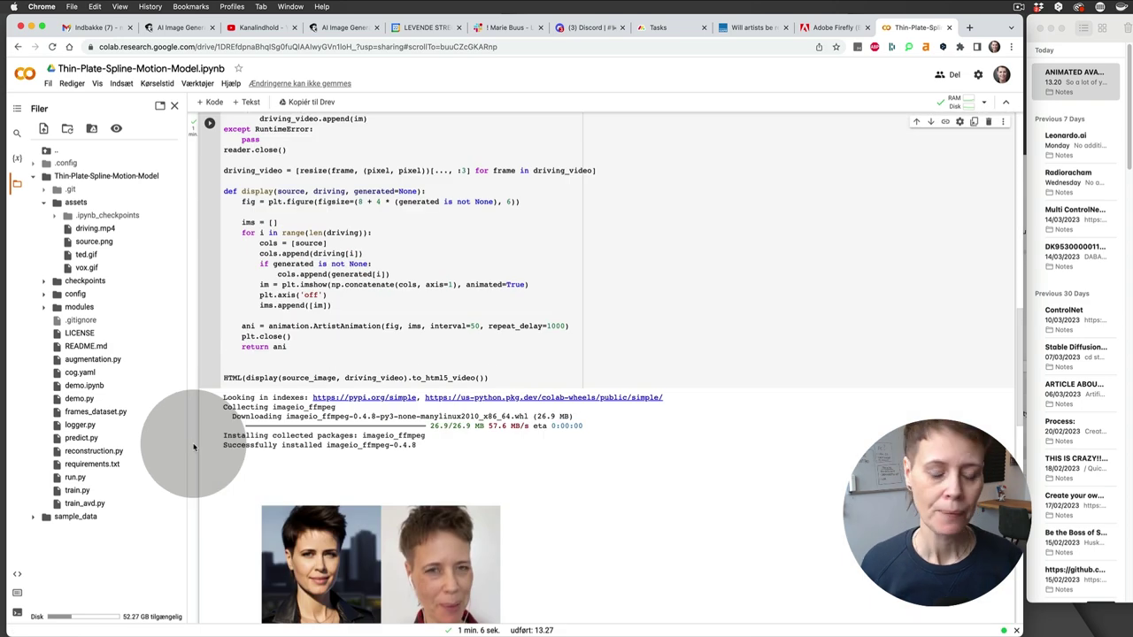
scroll(199, 436, "down", 5)
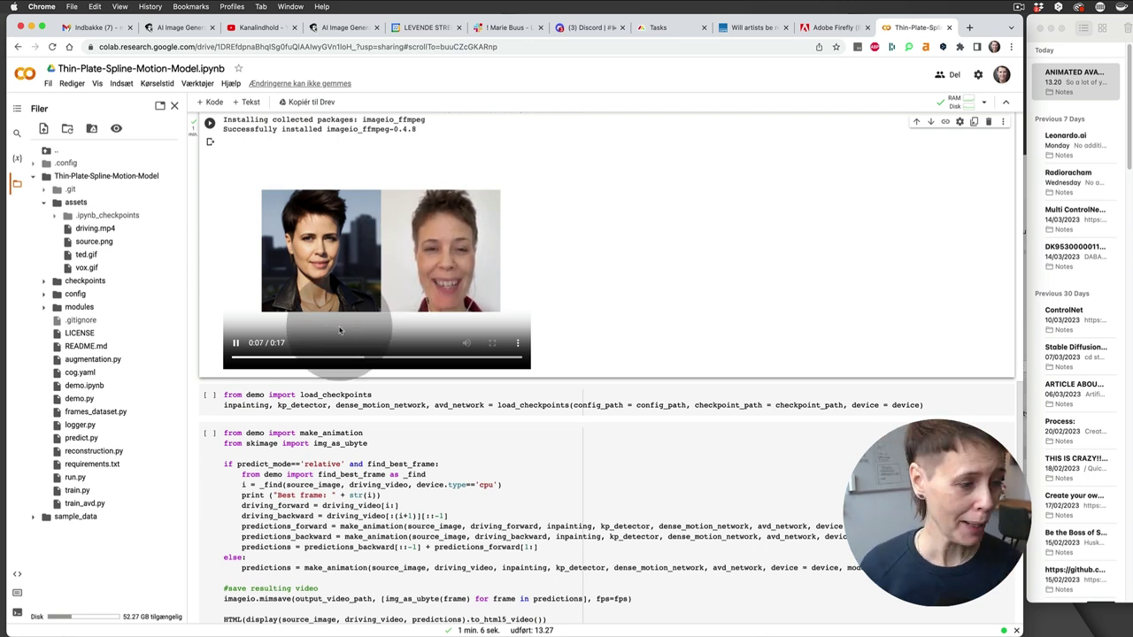
Load the model checkpoints and generate the 349-frame, 17-second animated avatar clip.
left_click(209, 395)
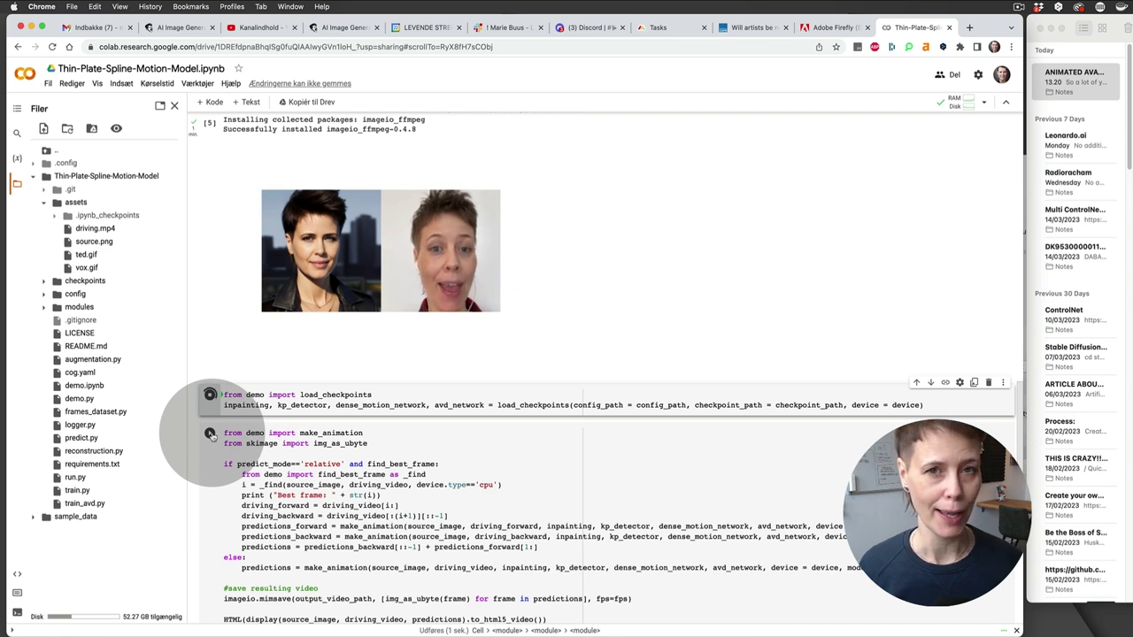
left_click(210, 434)
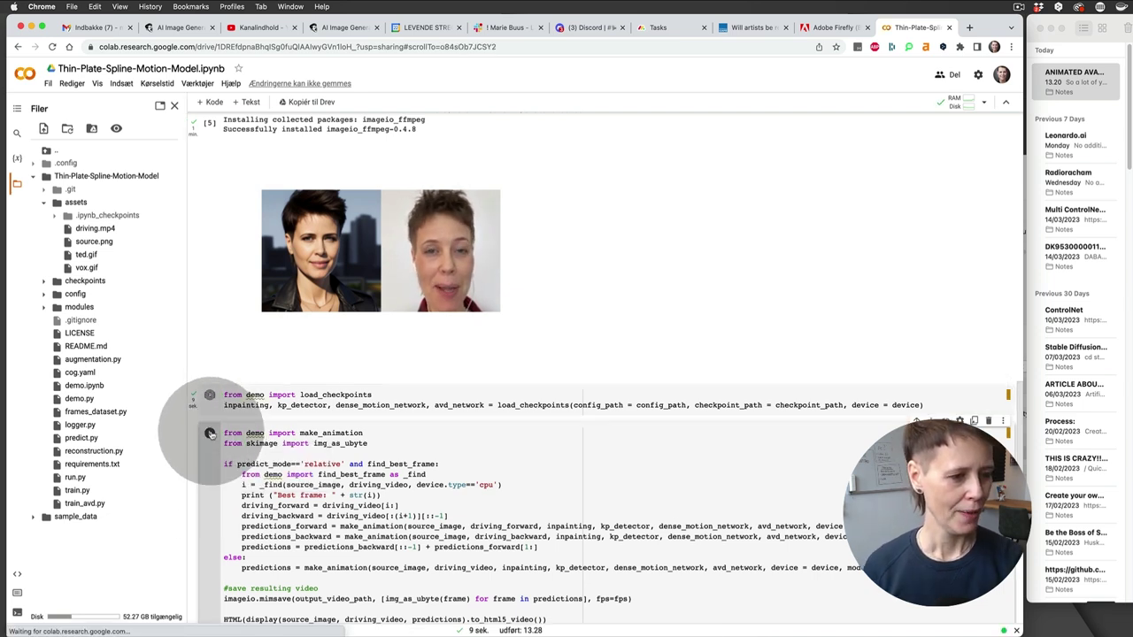
left_click(210, 434)
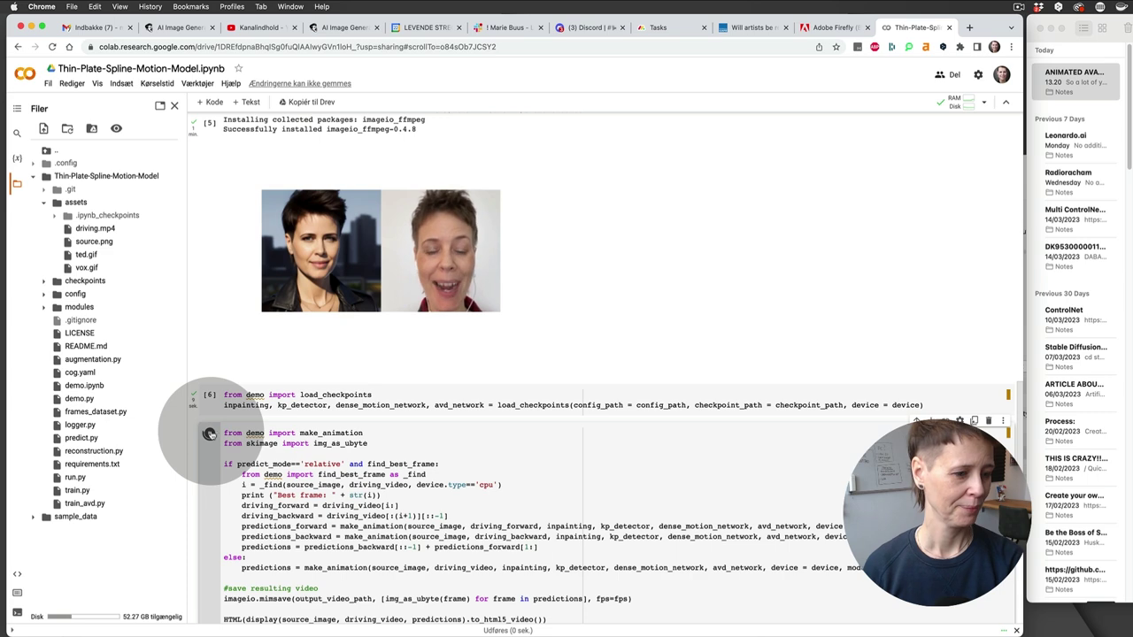
scroll(210, 433, "down", 5)
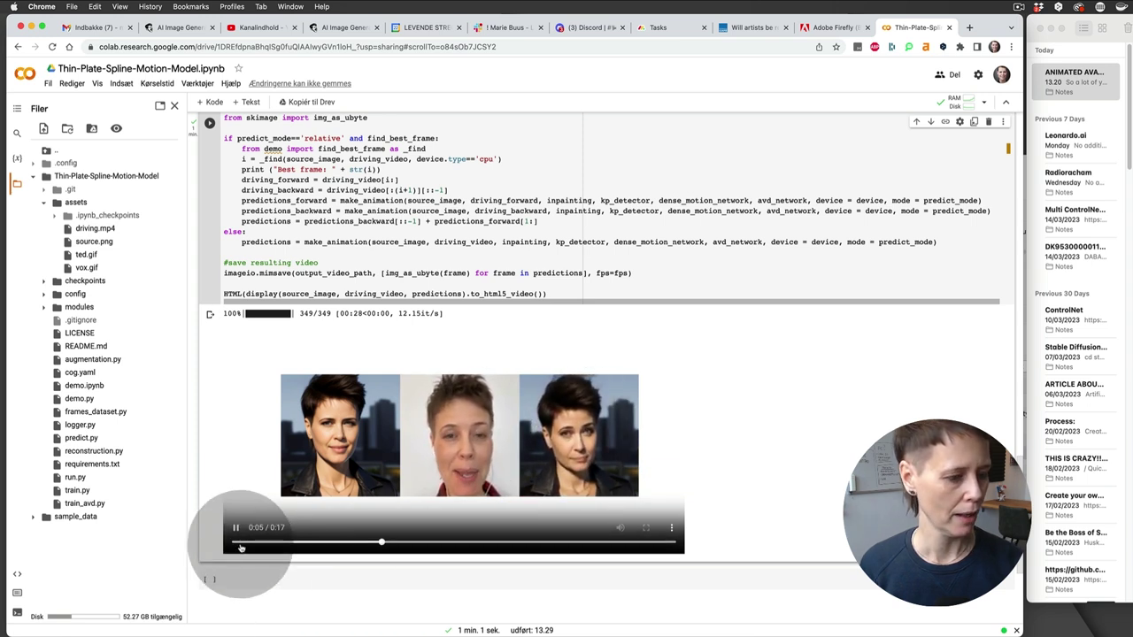
left_click(210, 579)
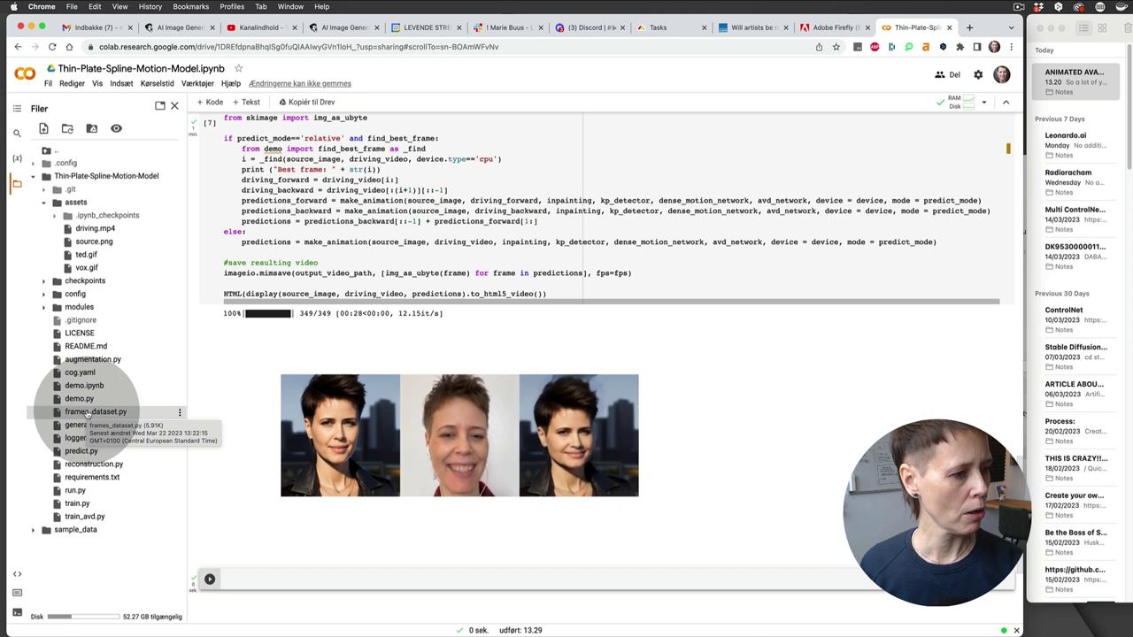